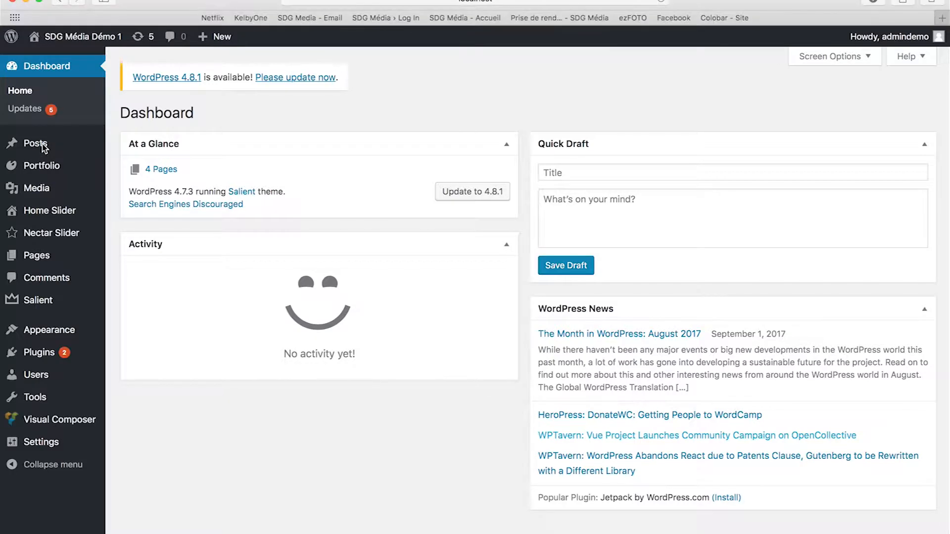
Start a new post, dismiss the Visual Composer welcome hint and switch the editor to Page Builder mode
left_click(40, 147)
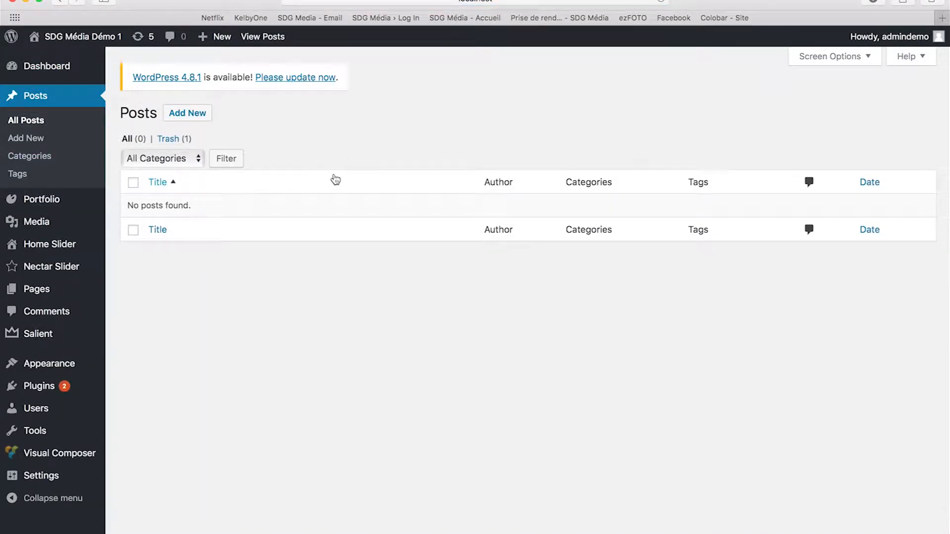
left_click(193, 120)
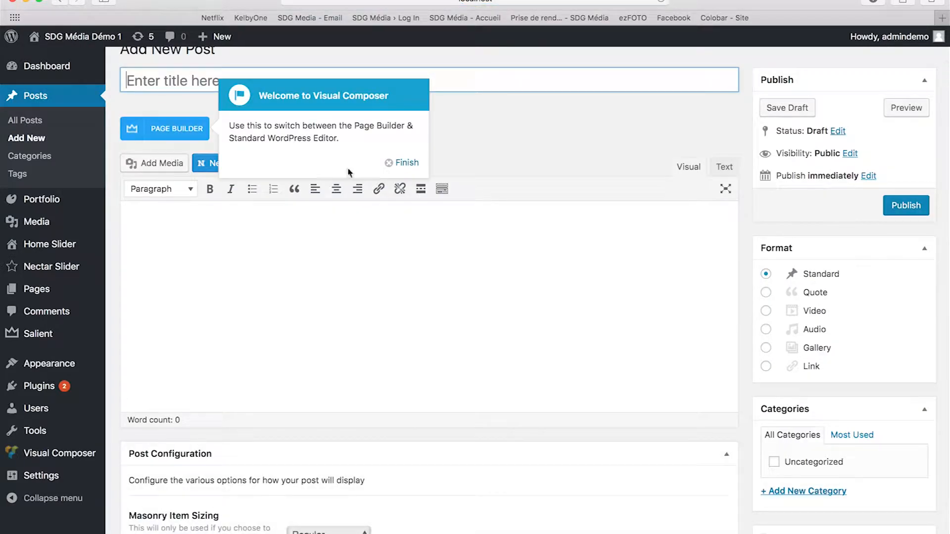
left_click(404, 164)
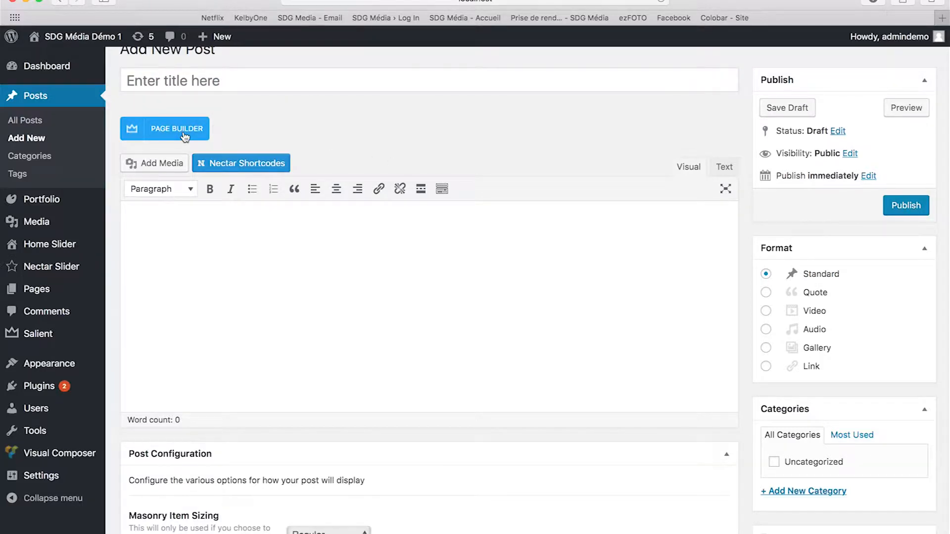
left_click(184, 137)
Load the saved template "Template Article de blog" into the post and dismiss the Rows and Columns hint
scroll(330, 198, "up", 2)
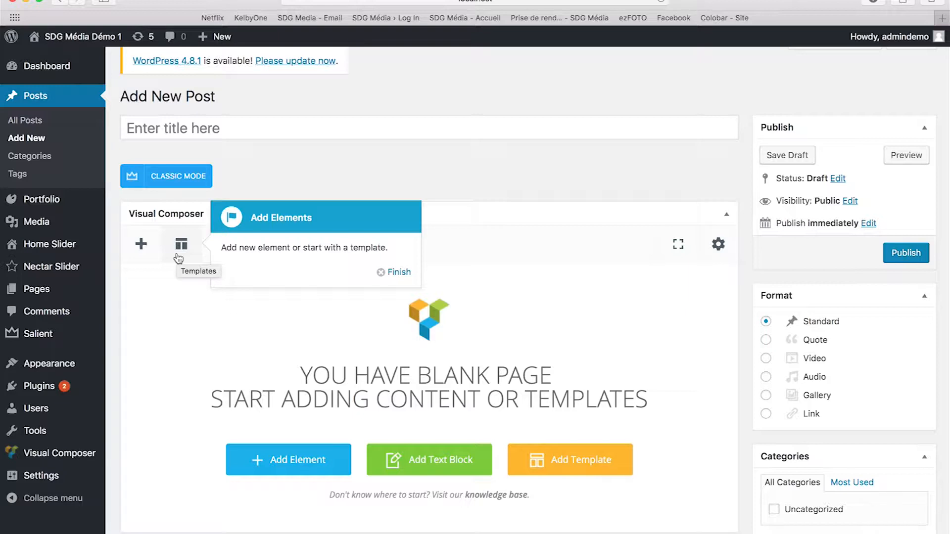
scroll(179, 259, "down", 1)
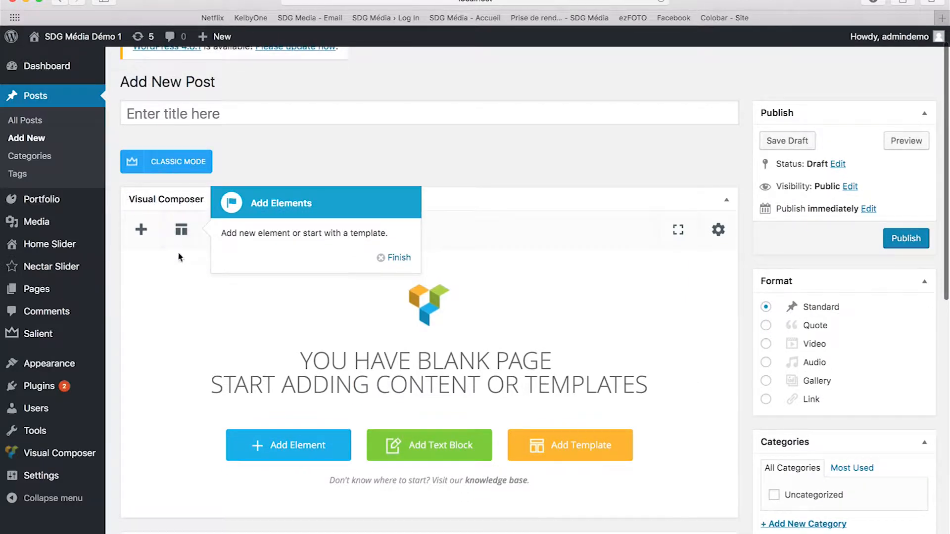
left_click(181, 235)
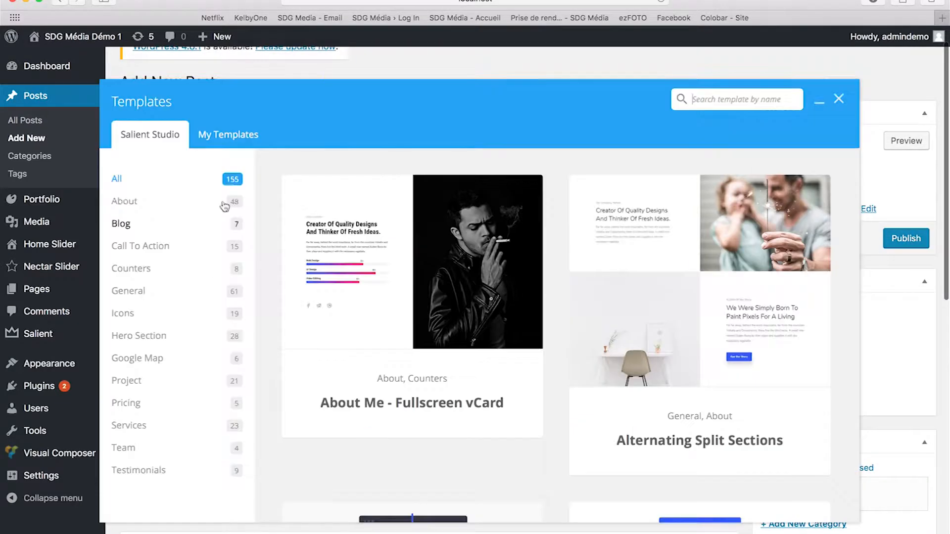
left_click(222, 134)
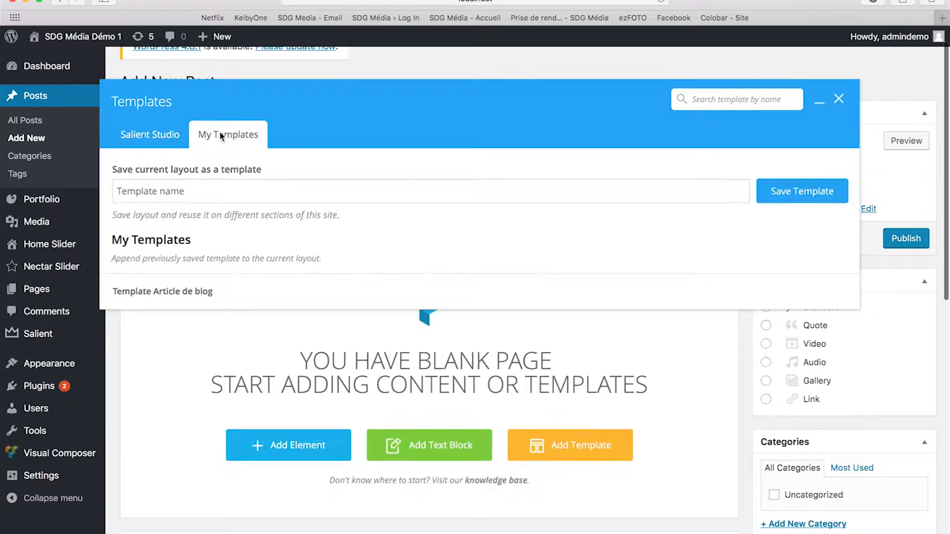
left_click(173, 293)
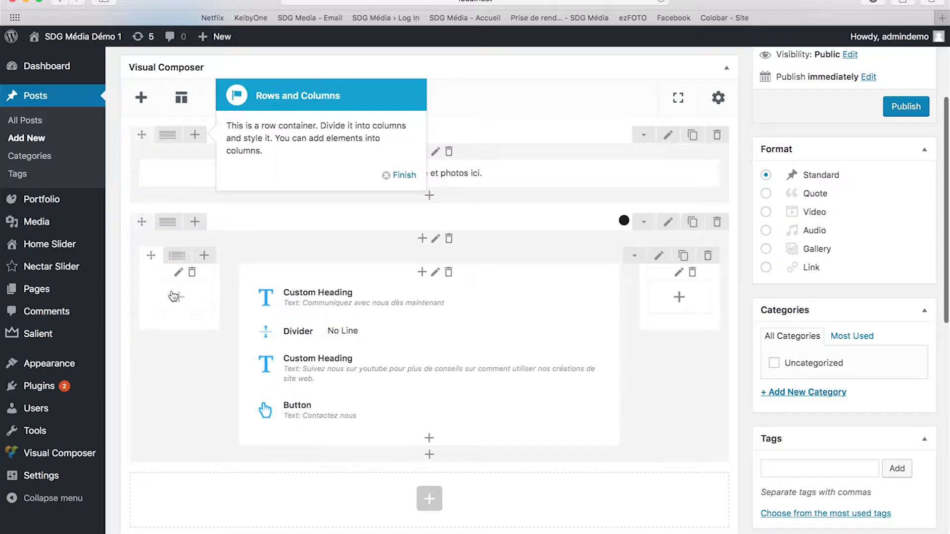
left_click(403, 174)
Title the post "Nouvel article de blog"
scroll(591, 320, "up", 2)
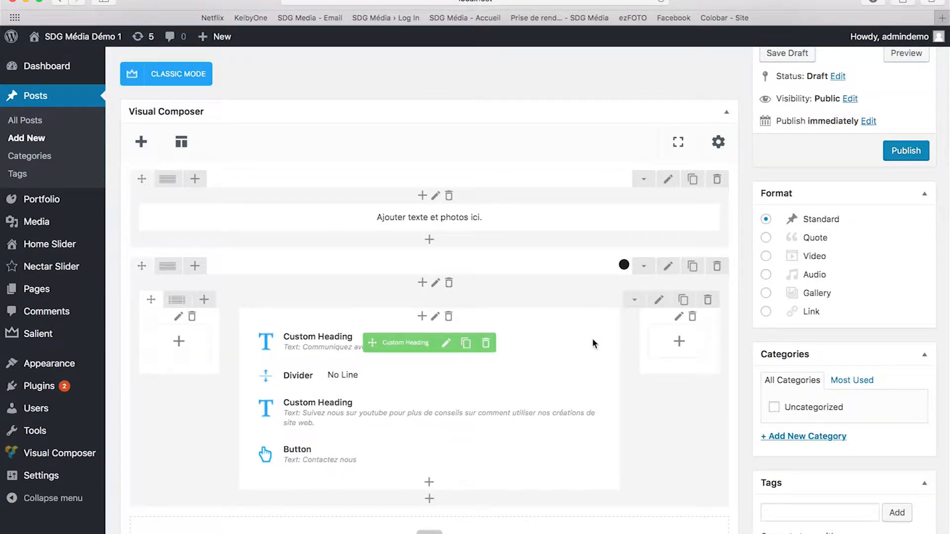
scroll(592, 337, "up", 5)
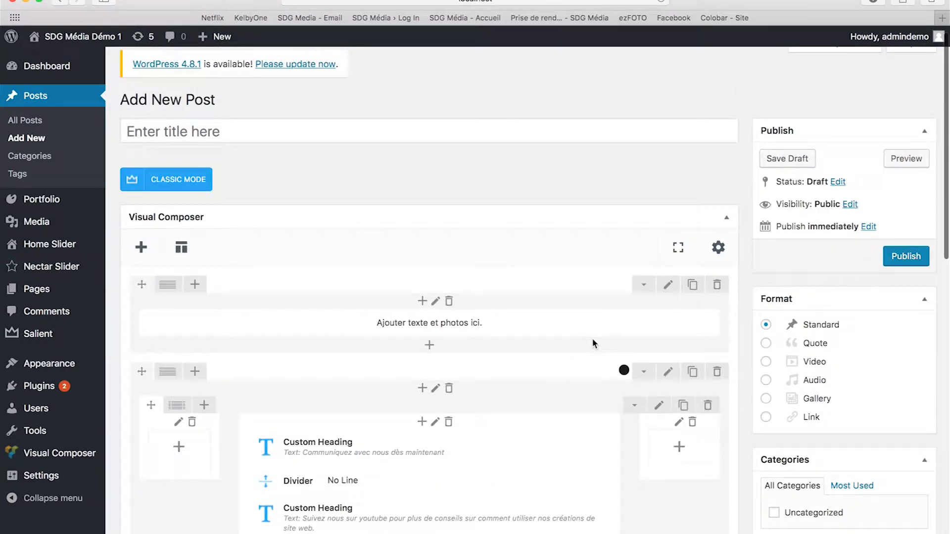
left_click(286, 131)
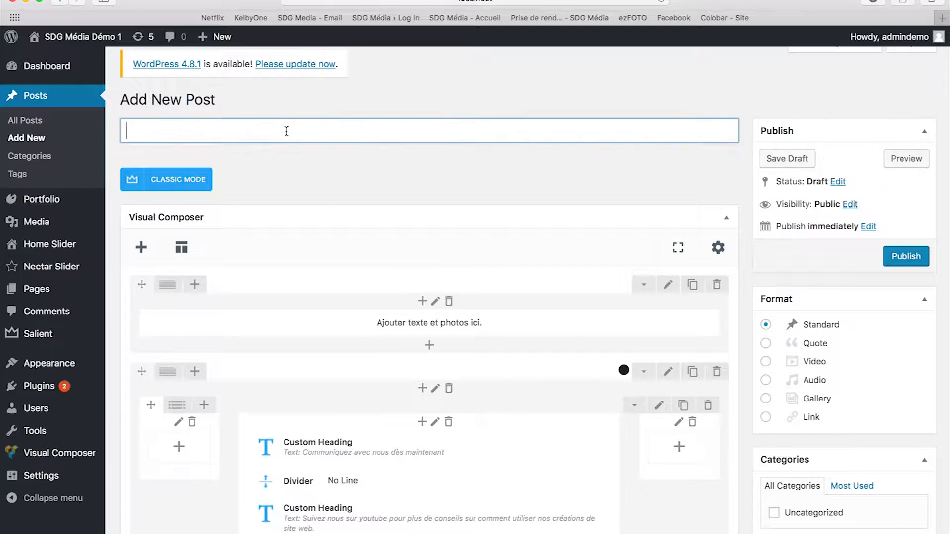
type("Nouvel articl")
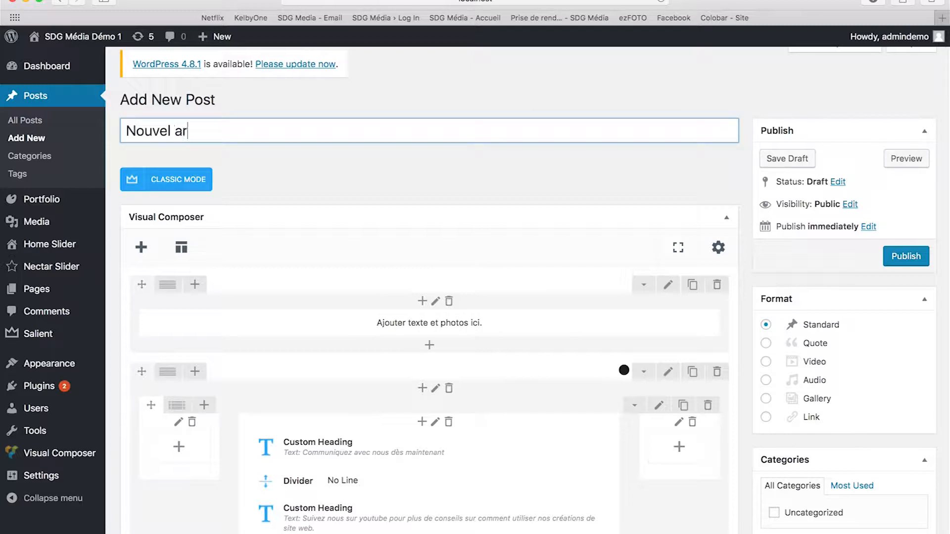
type("e de blog")
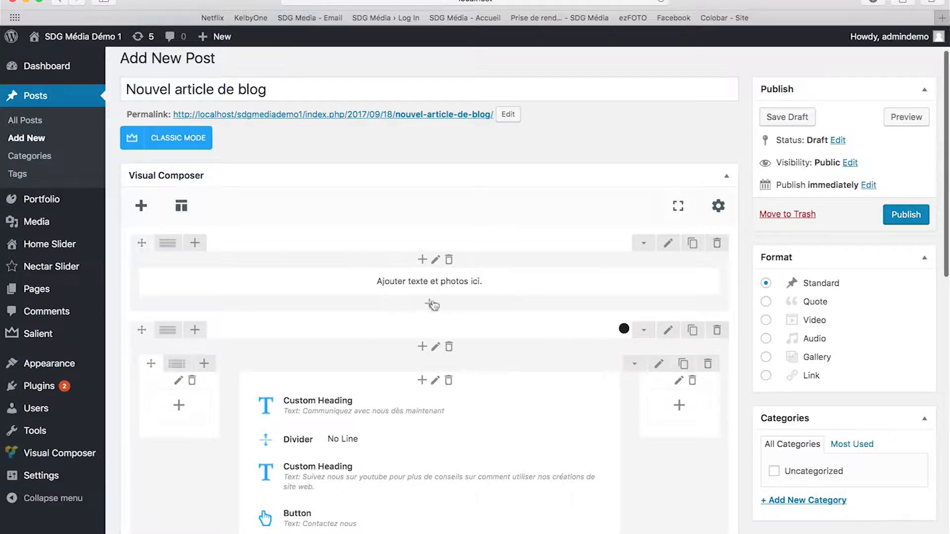
Open the settings of the "Ajouter texte et photos ici." text block and replace its text with "Ajouter le texte ici etc."
mouse_move(437, 286)
left_click(438, 286)
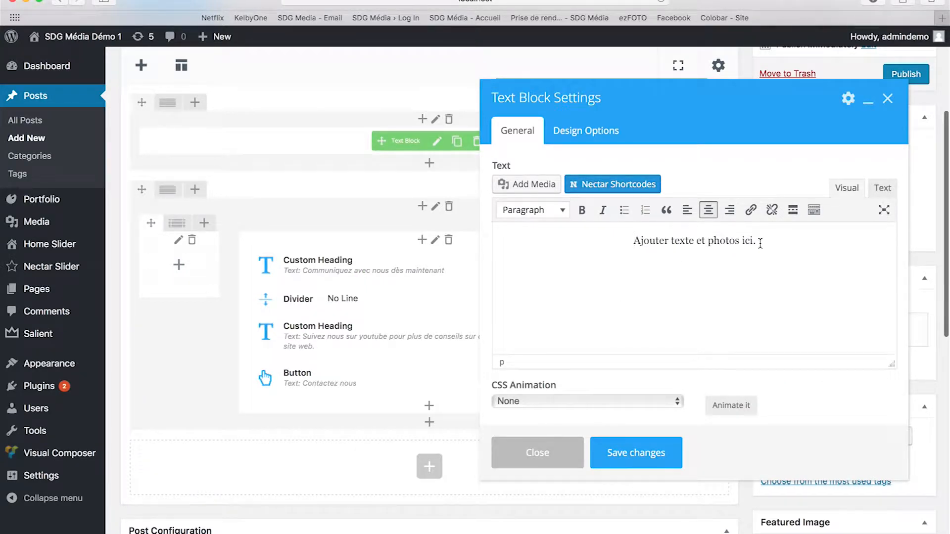
left_click_drag(759, 243, 600, 235)
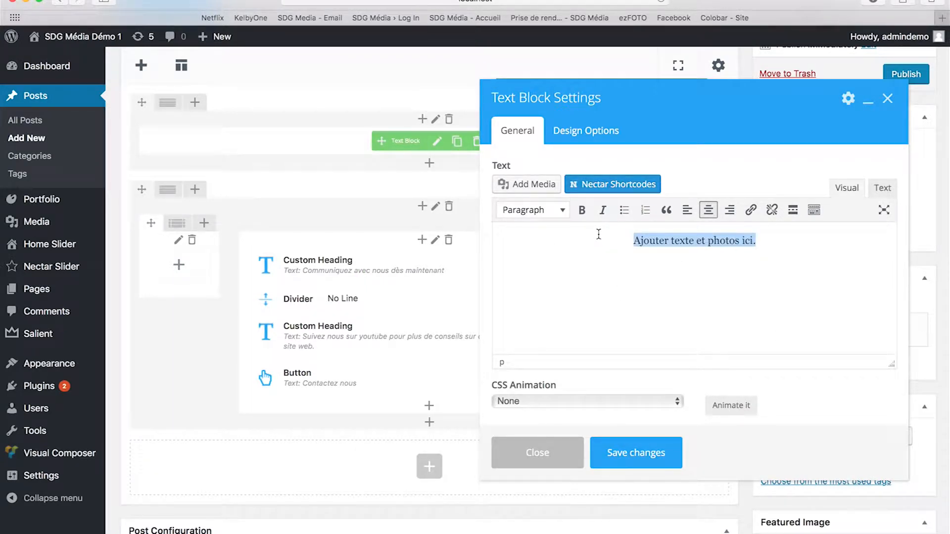
type("Ajouter le")
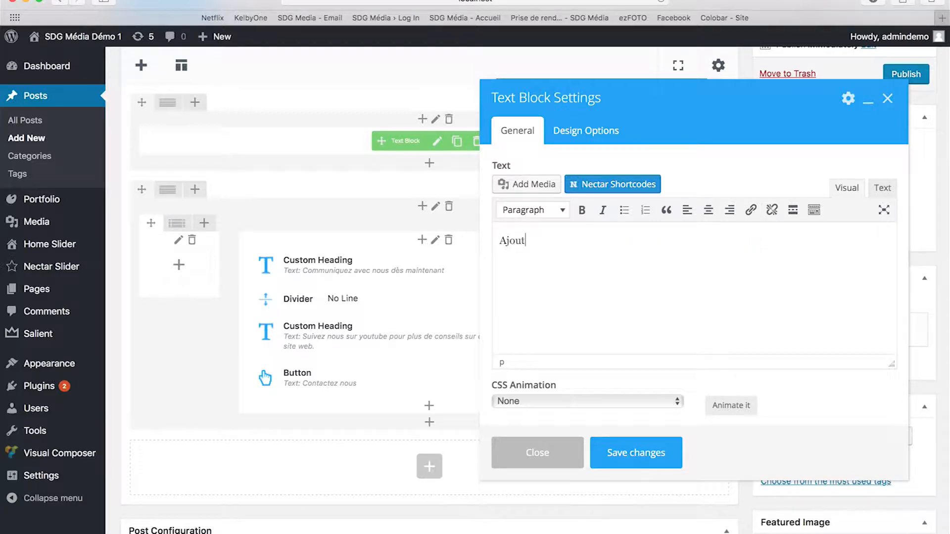
type(" texte ici etc.")
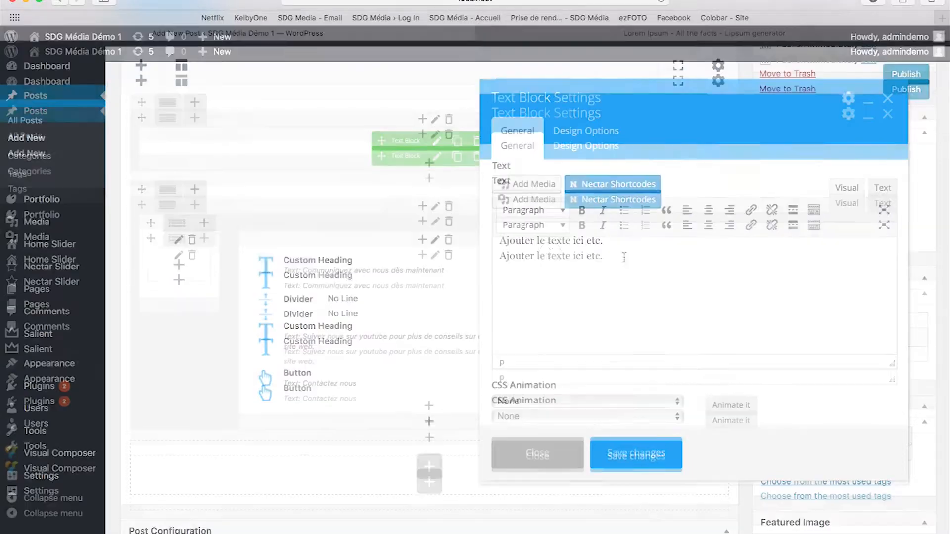
Replace the text block's content with repeated "Lorem ipsum dolor sit amet..." paragraphs separated by blank lines
key("super+a")
type("Lorem ipsum dolor sit amet, consectetur adipiscing elit, sed do eiusmod tempor incididunt ut labore et dolore magna aliqua. Ut enim ad minim veniam, quis nostrud exercitation ullamco laboris nisi ut aliquip ex ea commodo consequat. Duis aute irure dolor in reprehenderit in voluptate velit esse cillum dolore eu fugiat nulla pariatur. Excepteur sint occaecat cupidatat non proident, sunt in culpa qui officia deserunt mollit anim id est laborum.")
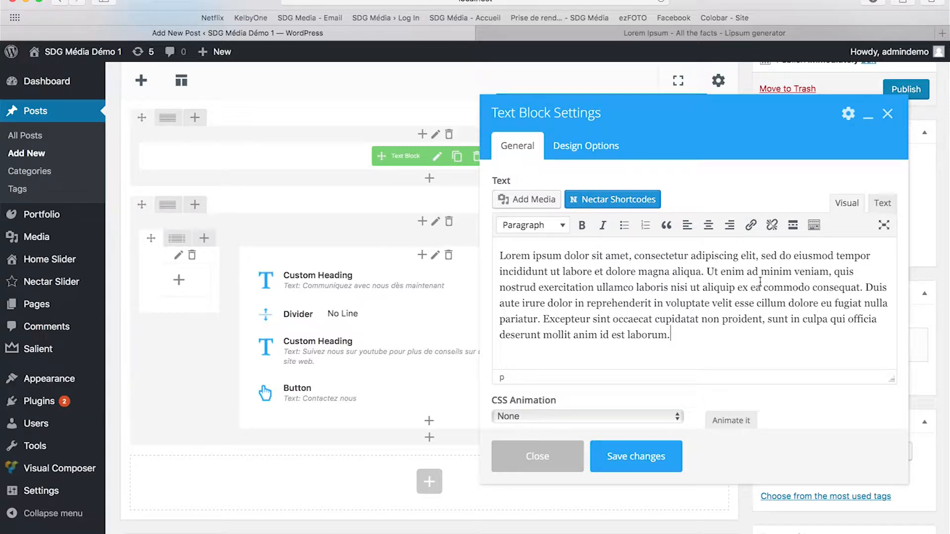
key("Return")
key("Return")
type("Lorem ipsum dolor sit amet, consectetur adipiscing elit, sed do eiusmod tempor incididunt ut labore et dolore magna aliqua. Ut enim ad minim veniam, quis nostrud exercitation ullamco laboris nisi ut aliquip ex ea commodo consequat. Duis aute irure dolor in reprehenderit in voluptate velit esse cillum dolore eu fugiat nulla pariatur. Excepteur sint occaecat cupidatat non proident, sunt in culpa qui officia deserunt mollit anim id est laborum.")
key("Return")
key("Return")
Upload the photo sdg-media-avant-apres.jpg and insert it after the first lorem ipsum paragraph
scroll(671, 357, "up", 6)
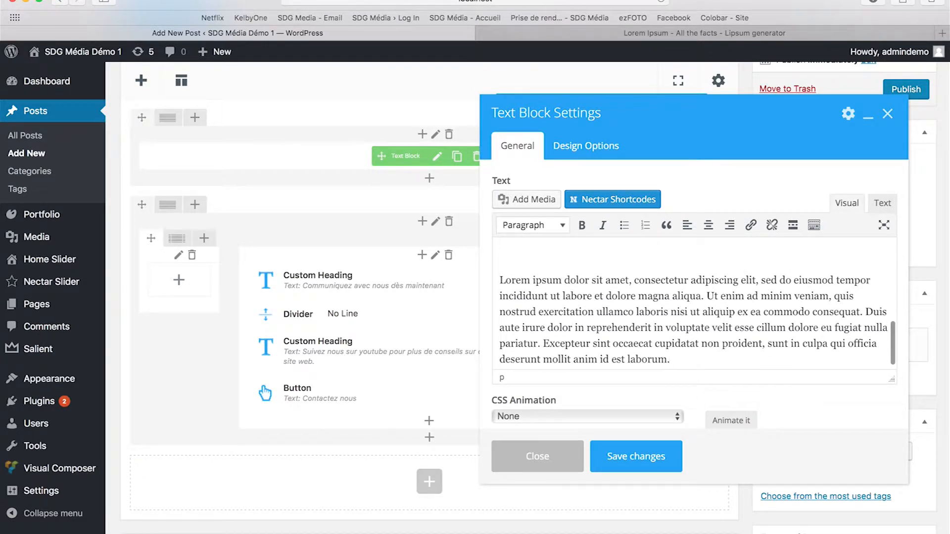
scroll(722, 321, "down", 3)
scroll(722, 321, "up", 3)
scroll(633, 302, "down", 2)
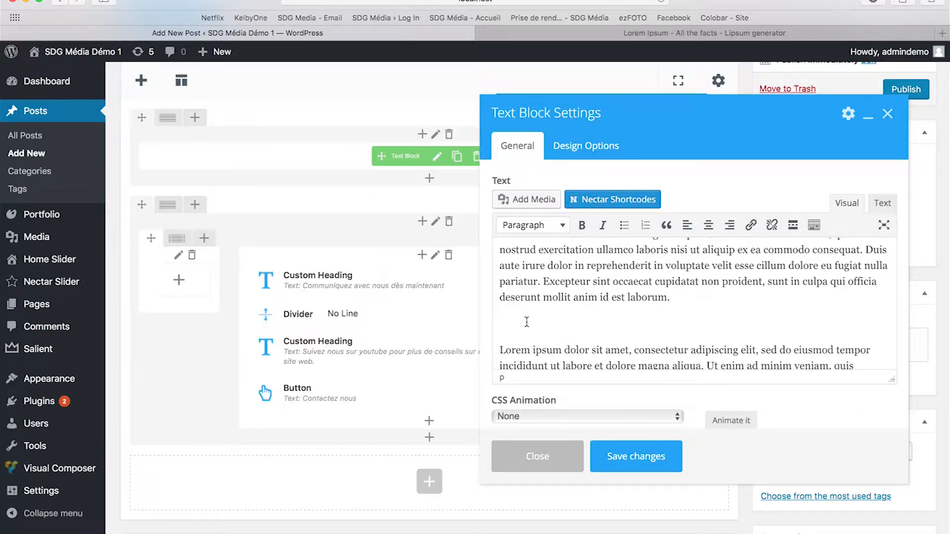
left_click(538, 202)
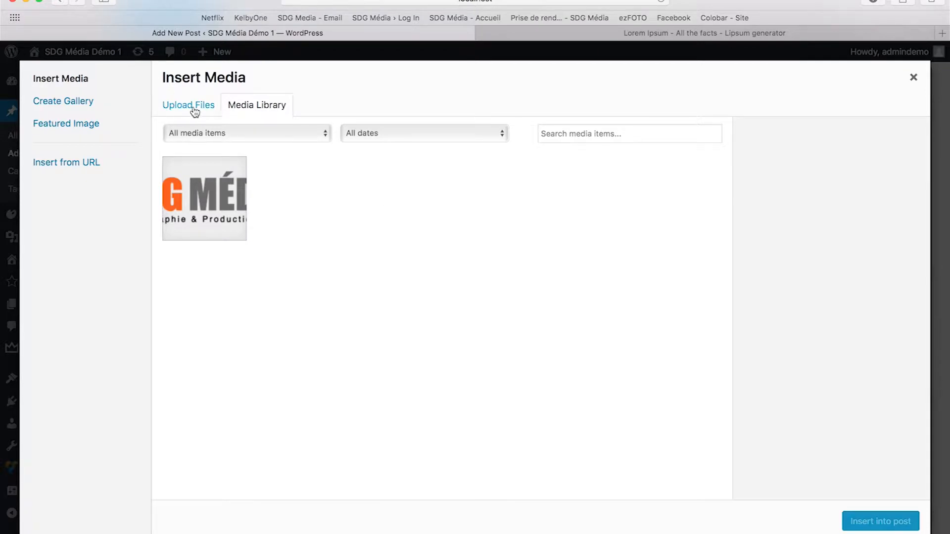
left_click(192, 114)
left_click(525, 303)
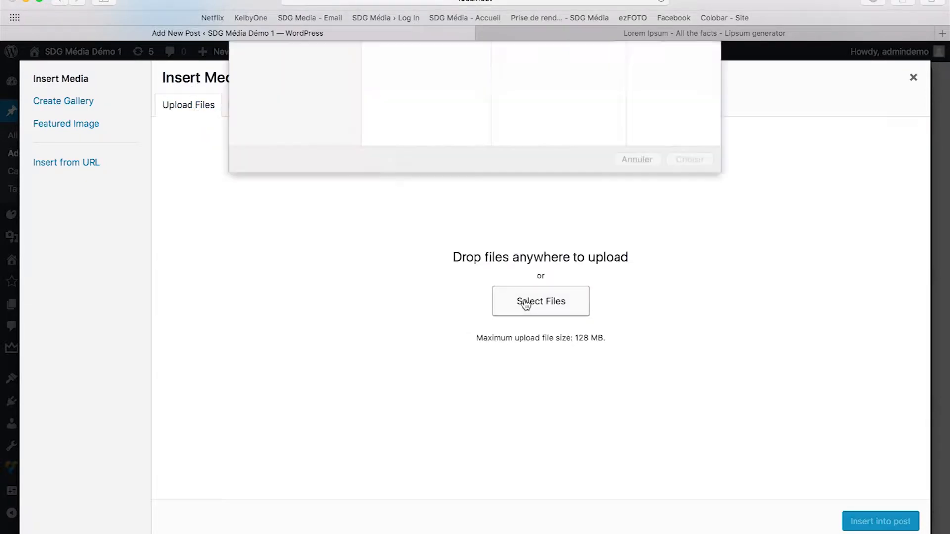
left_click(693, 454)
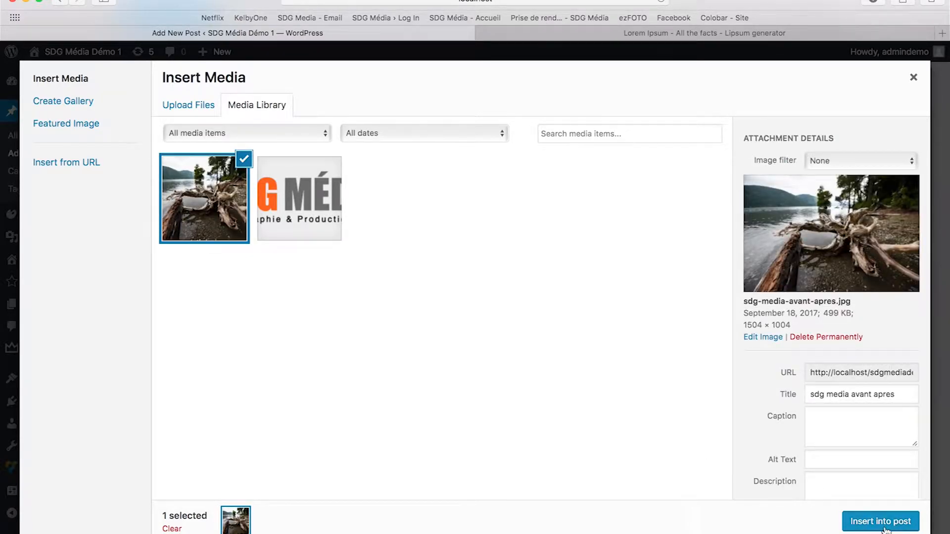
left_click(897, 521)
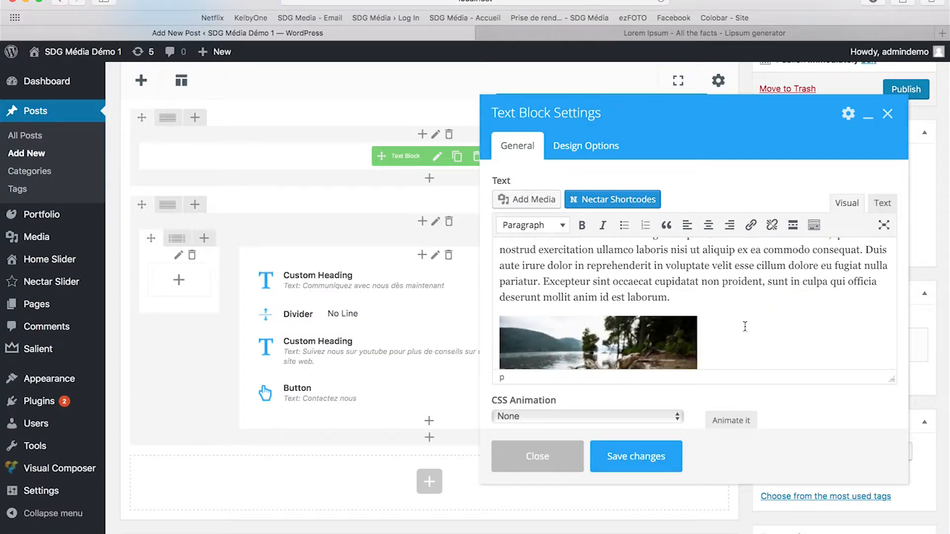
Set the inserted photo's size to Large – 1024 × 684 and its alignment to Center, and update the image
scroll(744, 327, "down", 3)
scroll(745, 326, "down", 2)
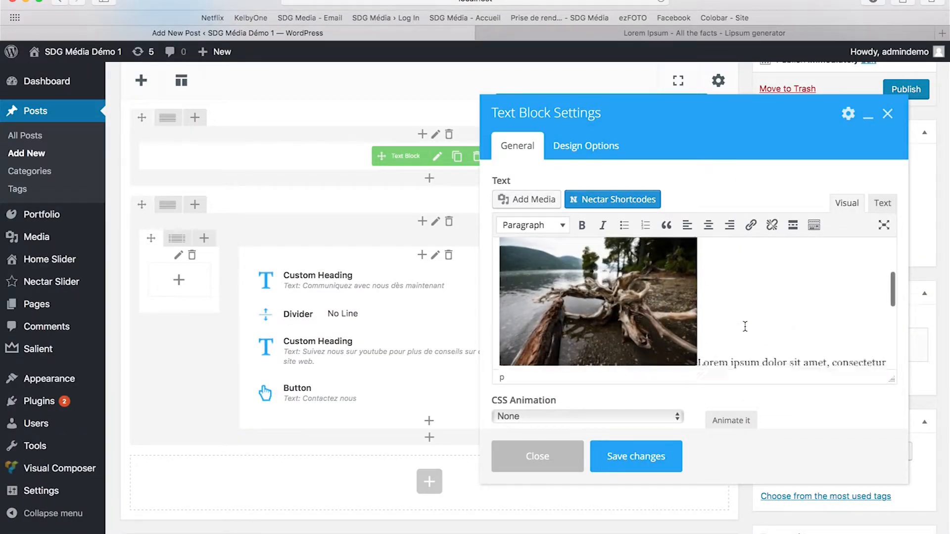
left_click(618, 282)
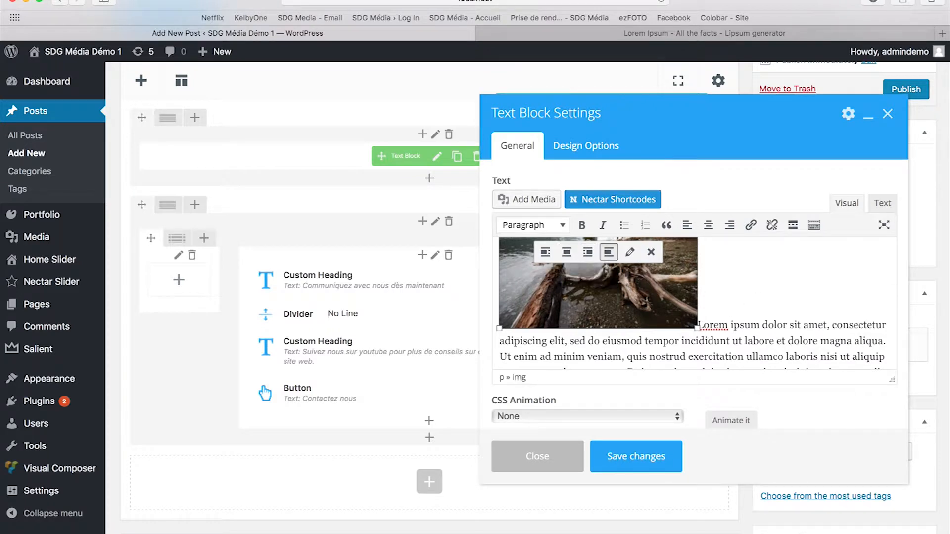
left_click(629, 252)
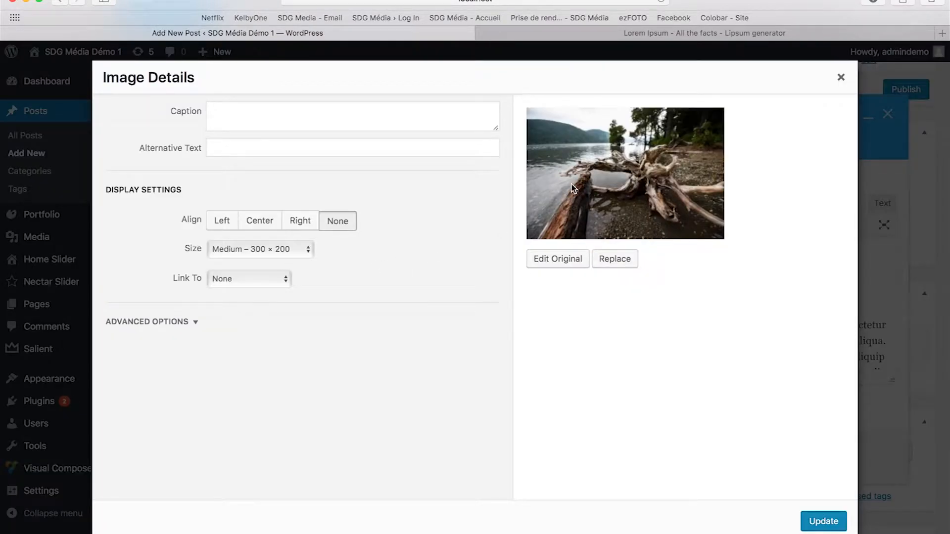
left_click(308, 249)
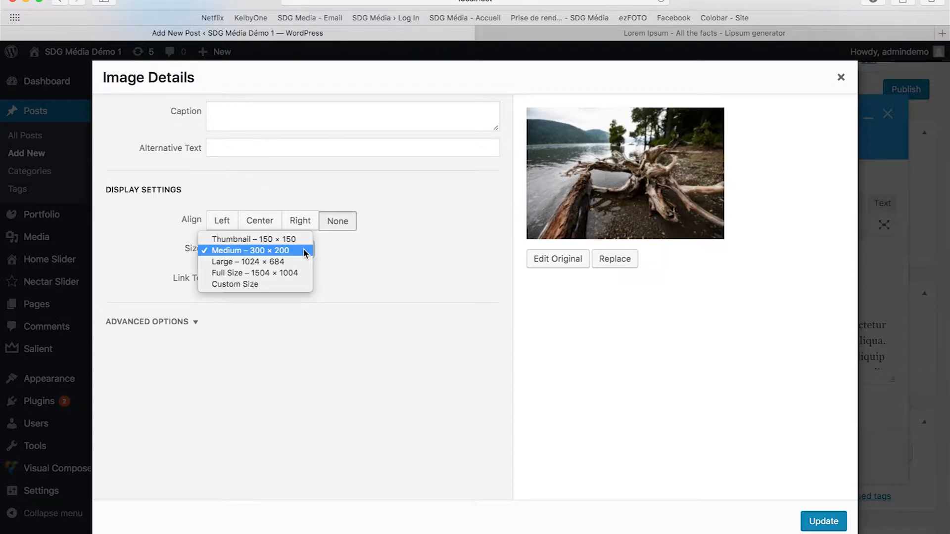
left_click(291, 262)
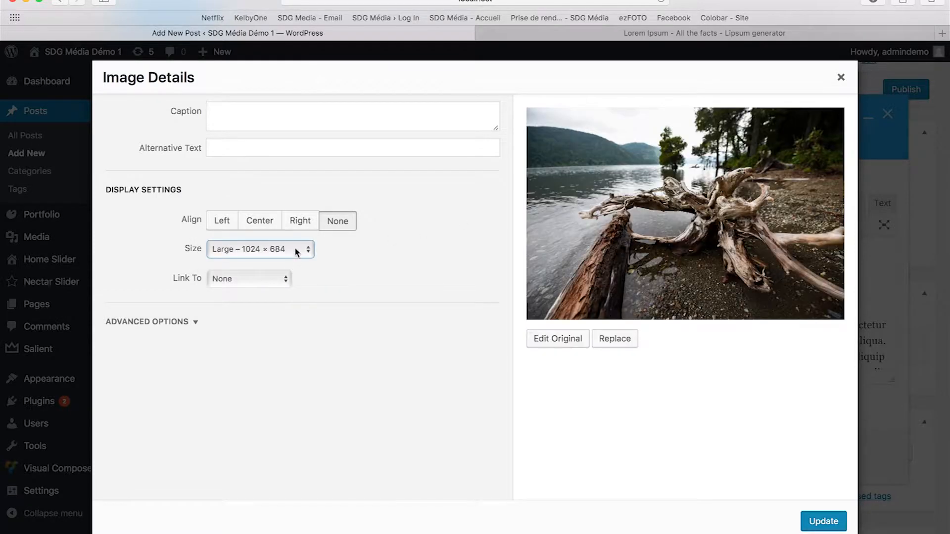
left_click(295, 249)
left_click(296, 262)
left_click(294, 247)
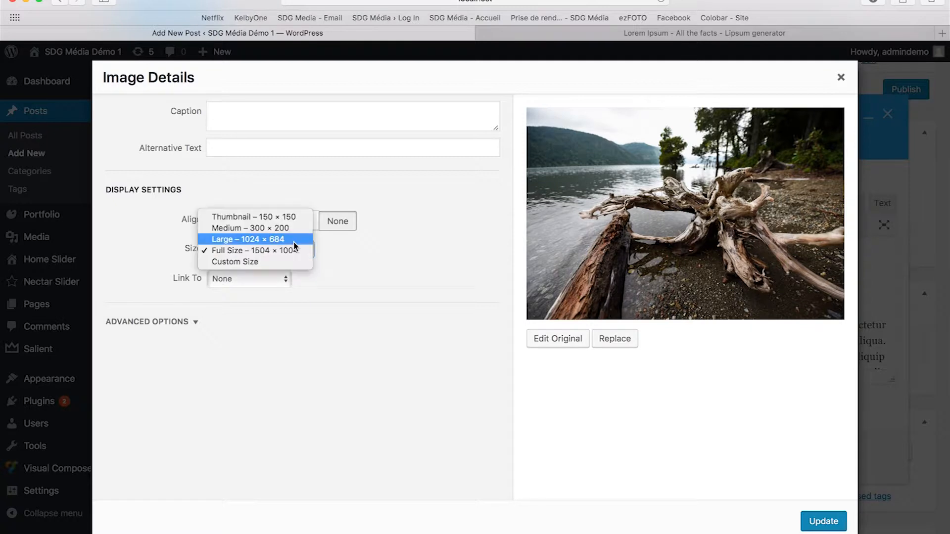
left_click(294, 241)
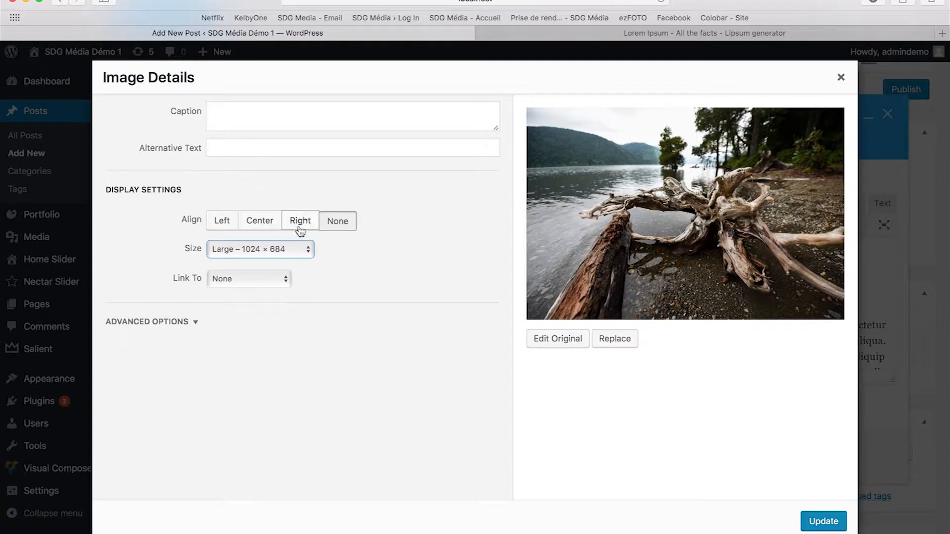
left_click(271, 227)
left_click(834, 523)
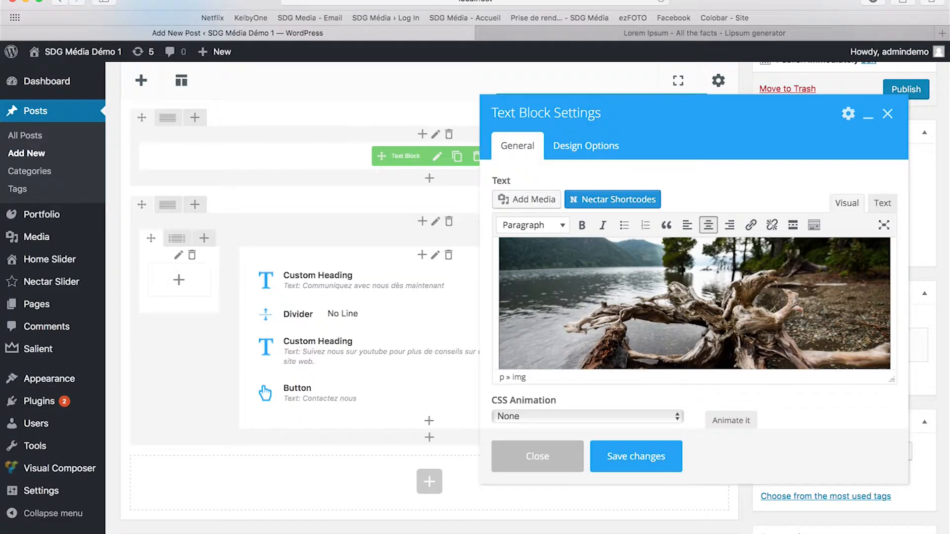
Review the text block's lorem ipsum paragraphs and the placement of the photo between them
scroll(740, 353, "down", 5)
scroll(738, 353, "down", 3)
scroll(739, 354, "up", 2)
scroll(739, 353, "down", 3)
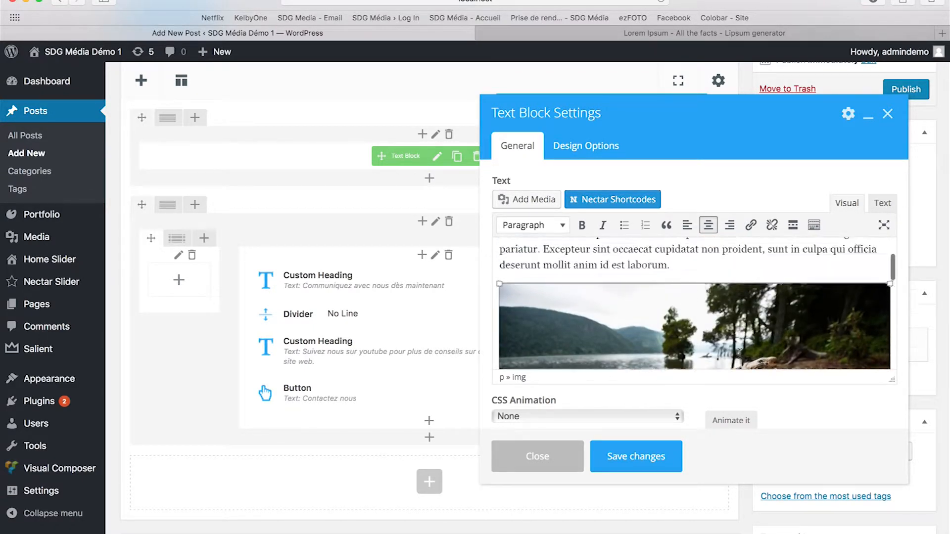
scroll(739, 353, "up", 2)
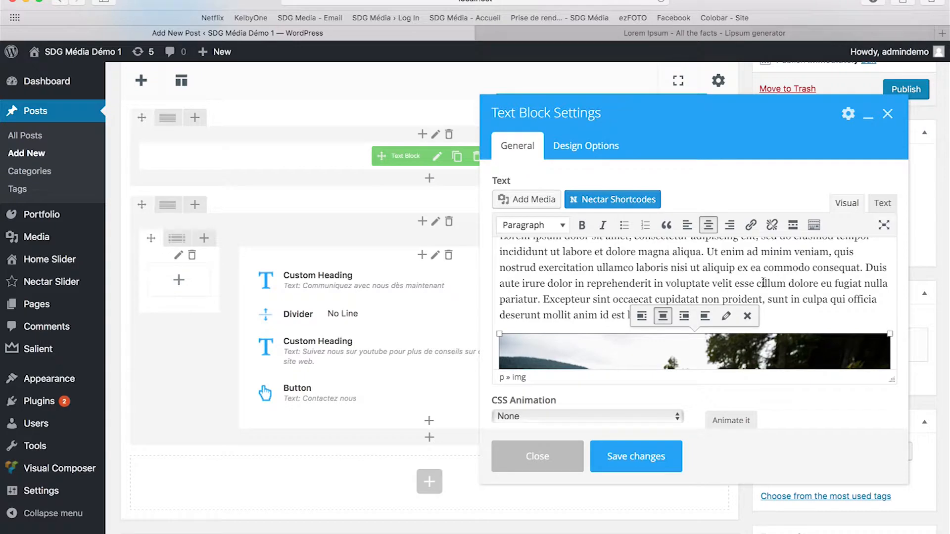
left_click(737, 276)
scroll(739, 277, "up", 1)
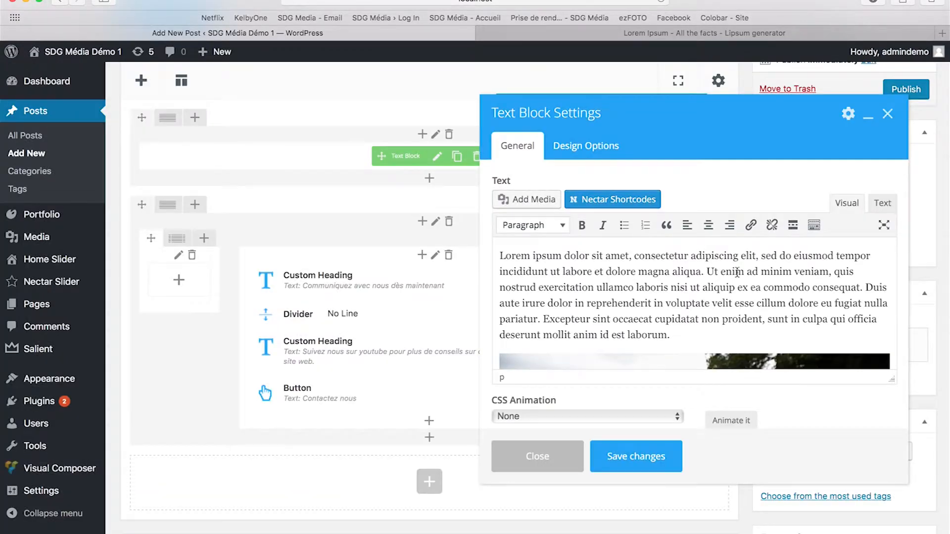
Insert a Read More tag after the first lorem ipsum paragraph, save the text block and dismiss the Control Elements hint
left_click(793, 225)
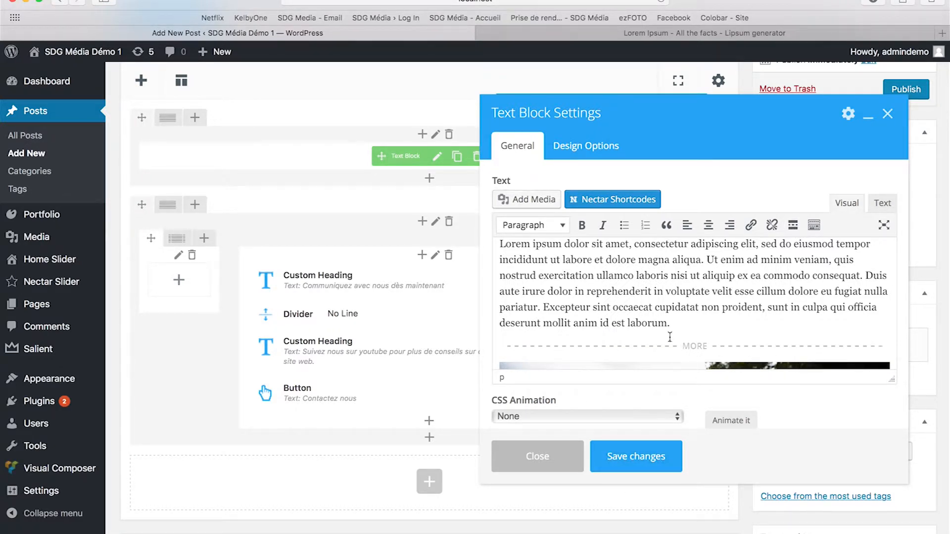
scroll(669, 341, "up", 1)
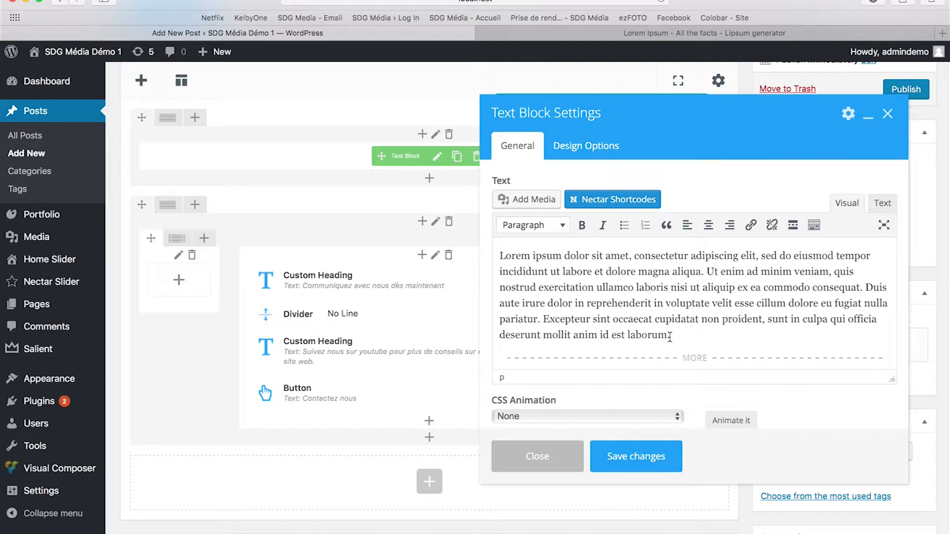
left_click(636, 456)
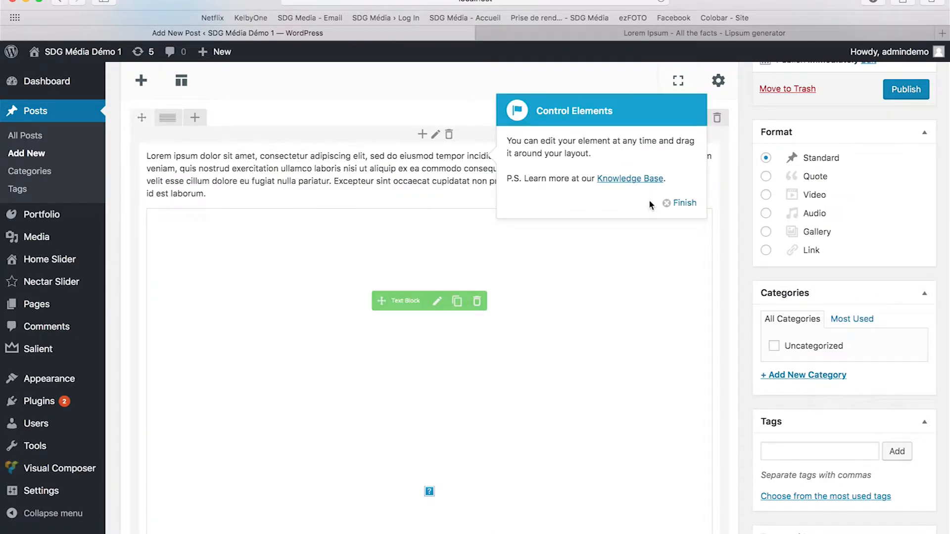
left_click(682, 203)
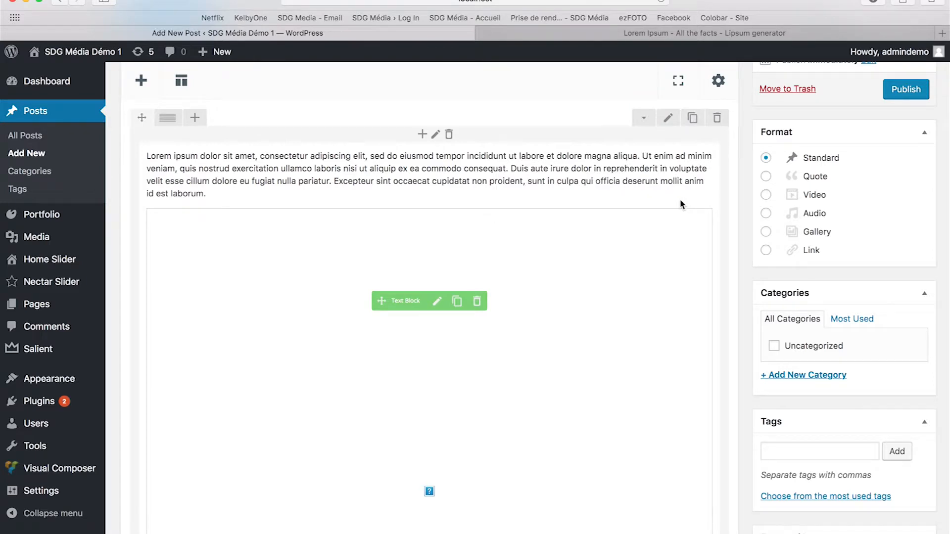
Create a new category named "Photo paysage" for the post
scroll(702, 220, "down", 2)
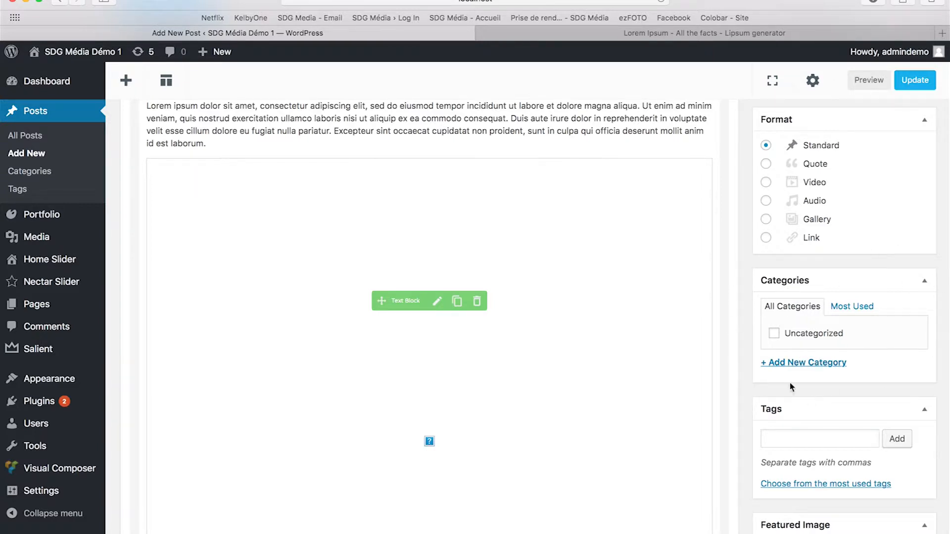
left_click(790, 363)
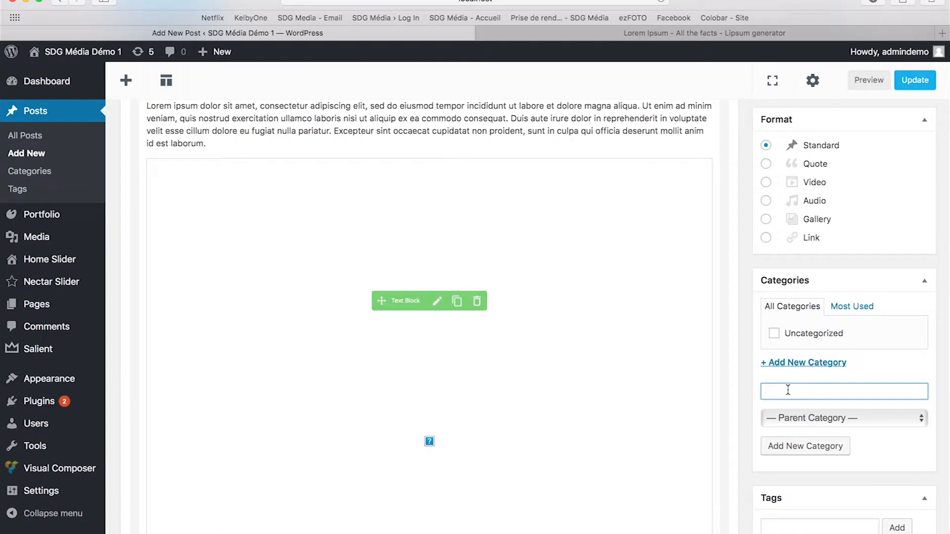
type("Photo paysage")
left_click(797, 449)
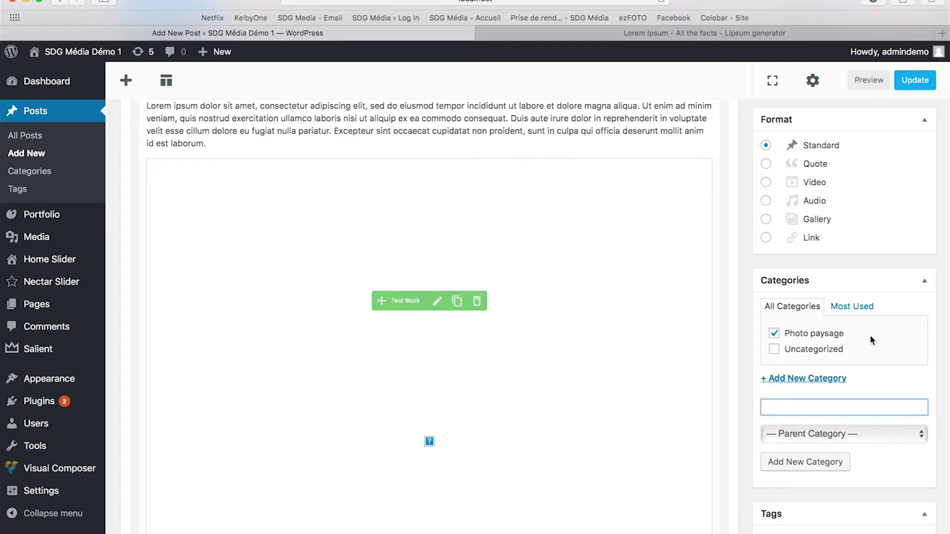
left_click(774, 350)
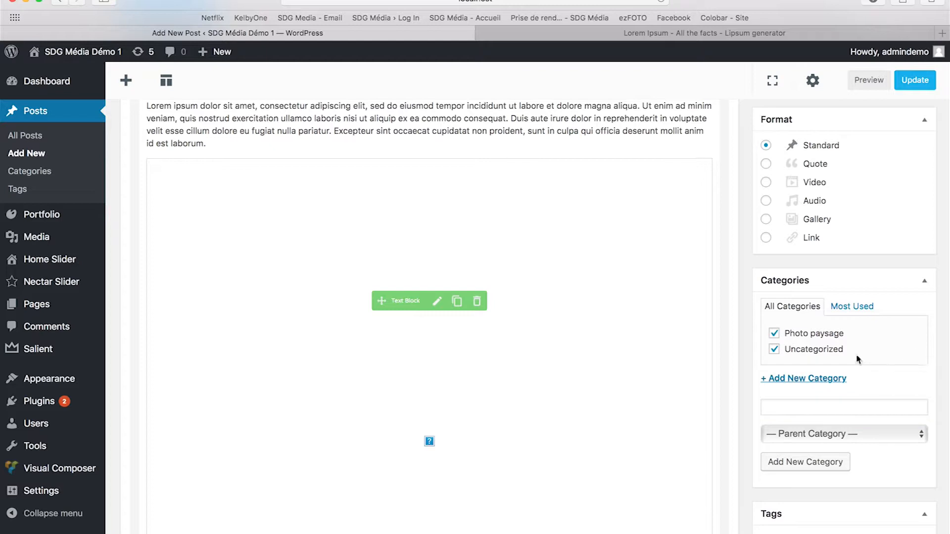
left_click(774, 349)
left_click(774, 333)
left_click(775, 334)
Upload the photo Sdg-media-front-page-promo-1.jpg and set it as the post's featured image
scroll(871, 361, "down", 5)
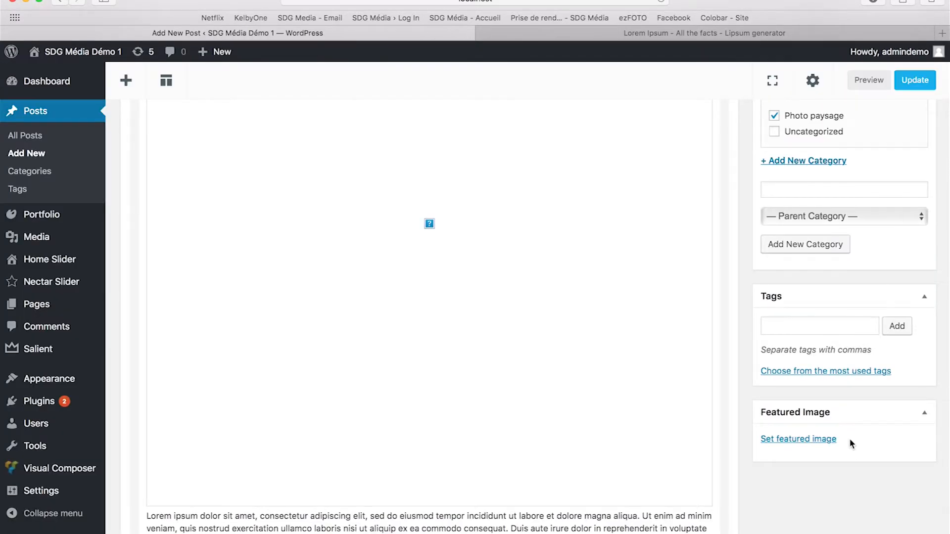
left_click(822, 440)
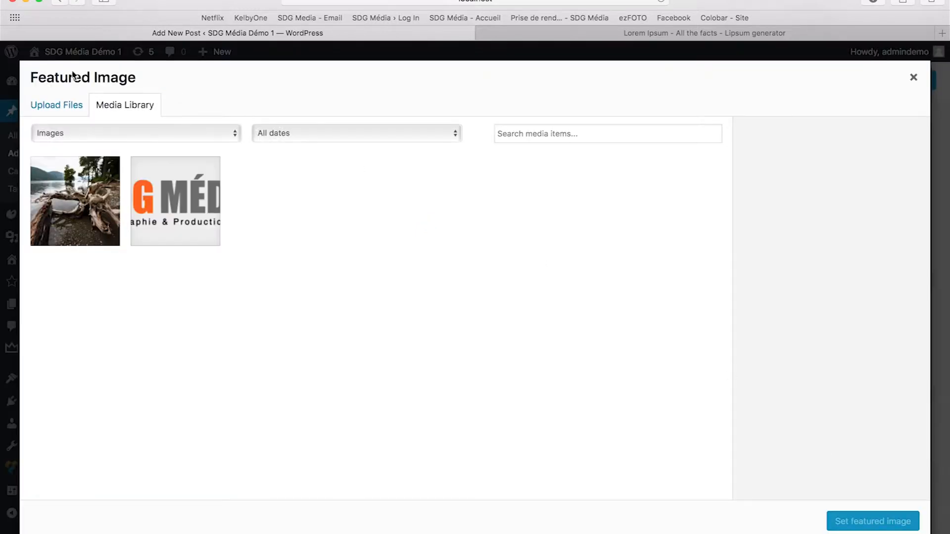
left_click(69, 221)
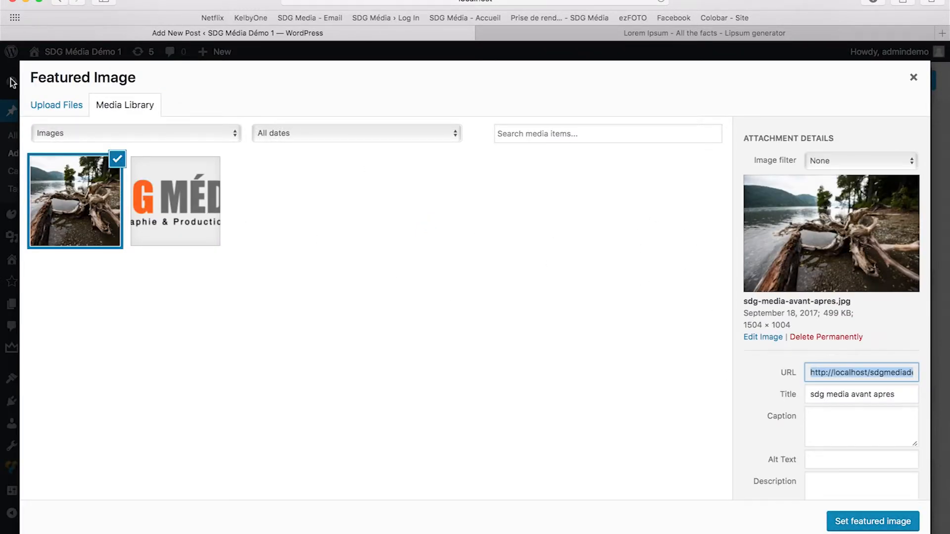
left_click(56, 105)
left_click(474, 315)
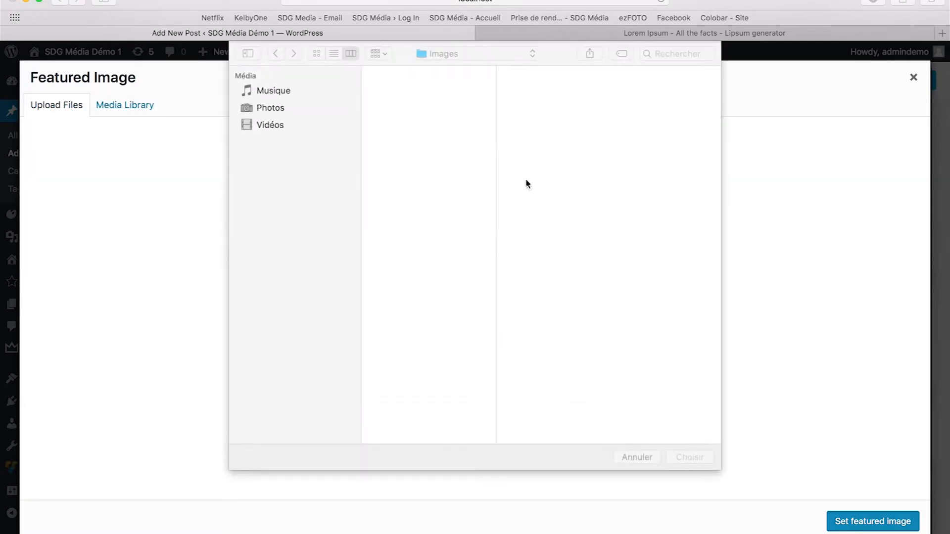
left_click(437, 109)
left_click(695, 458)
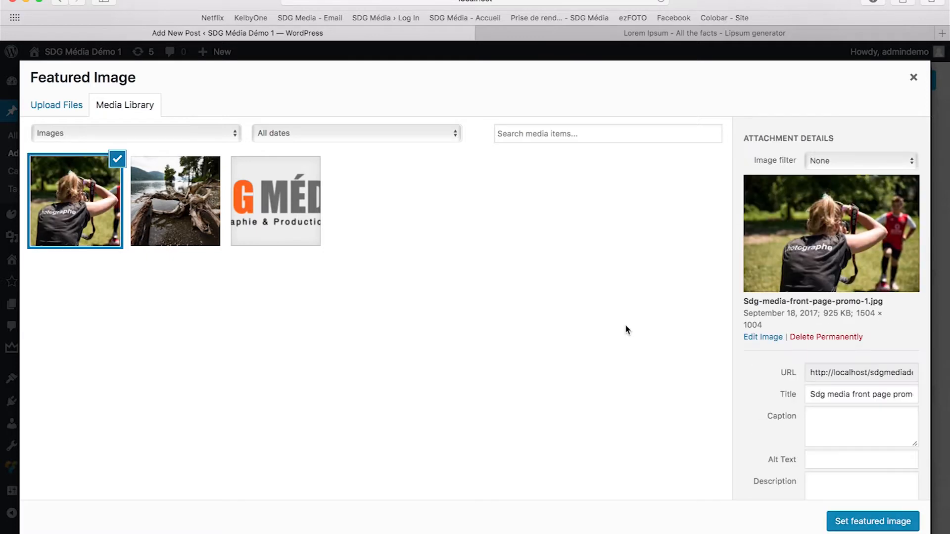
left_click(878, 523)
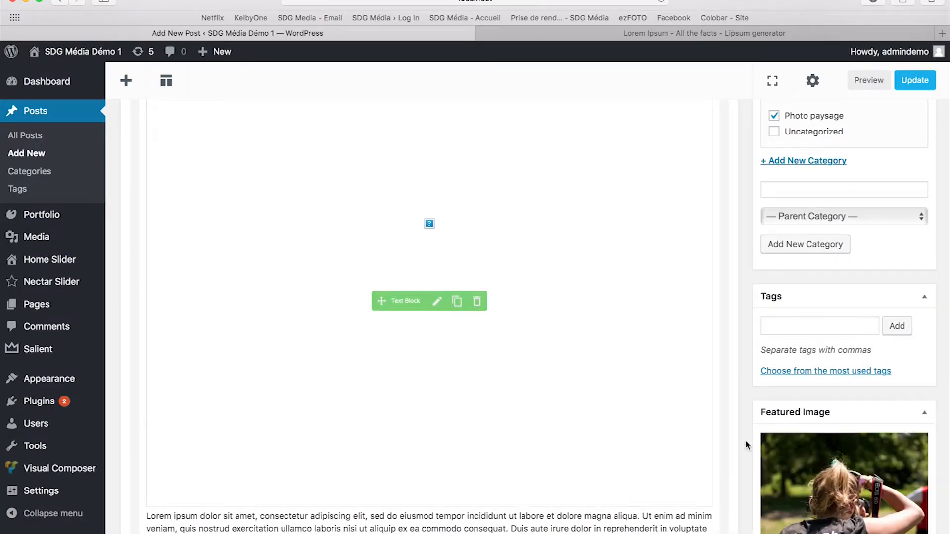
Check the featured image's thumbnail and save the post as a draft
scroll(747, 444, "down", 3)
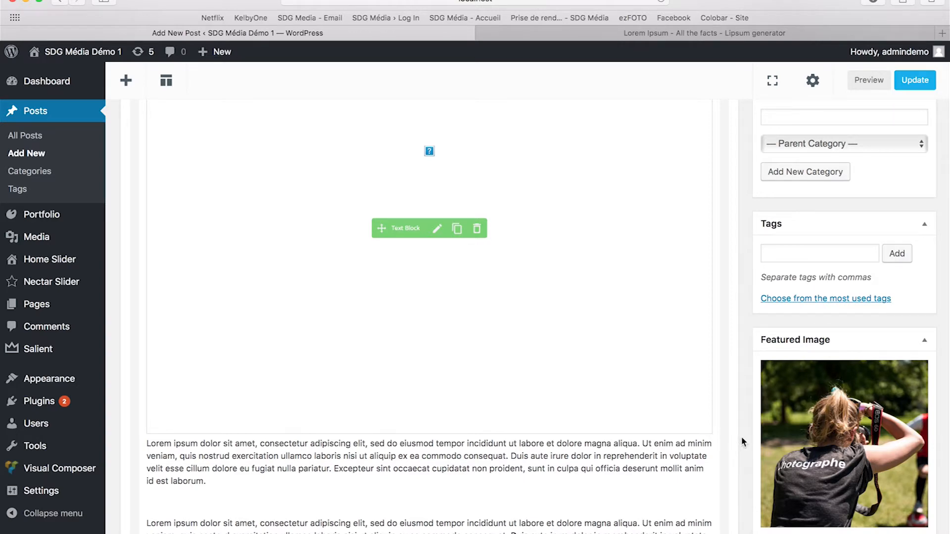
scroll(741, 436, "up", 10)
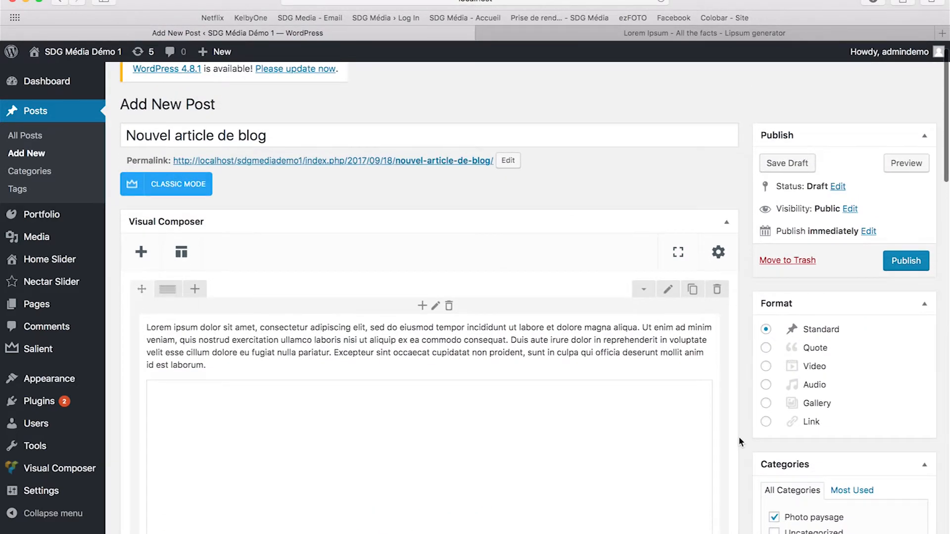
scroll(731, 436, "up", 2)
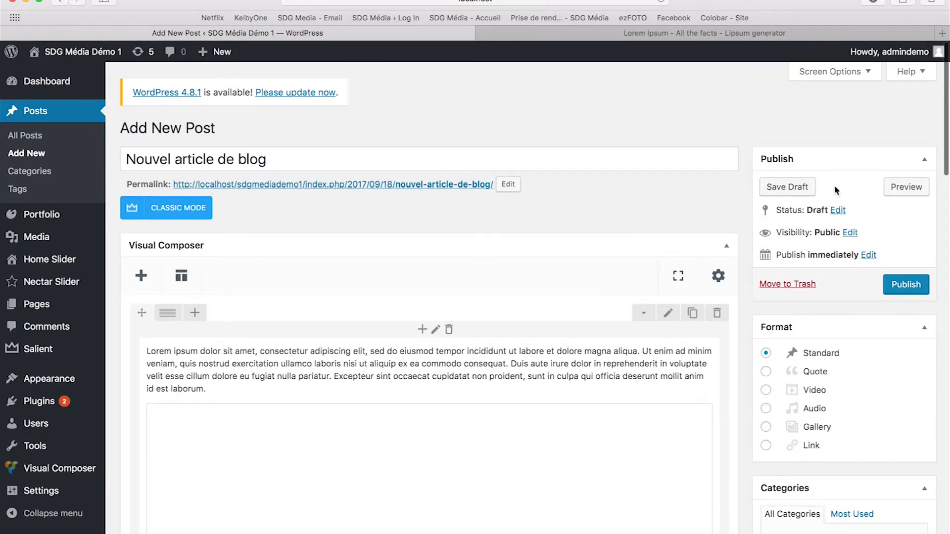
left_click(789, 188)
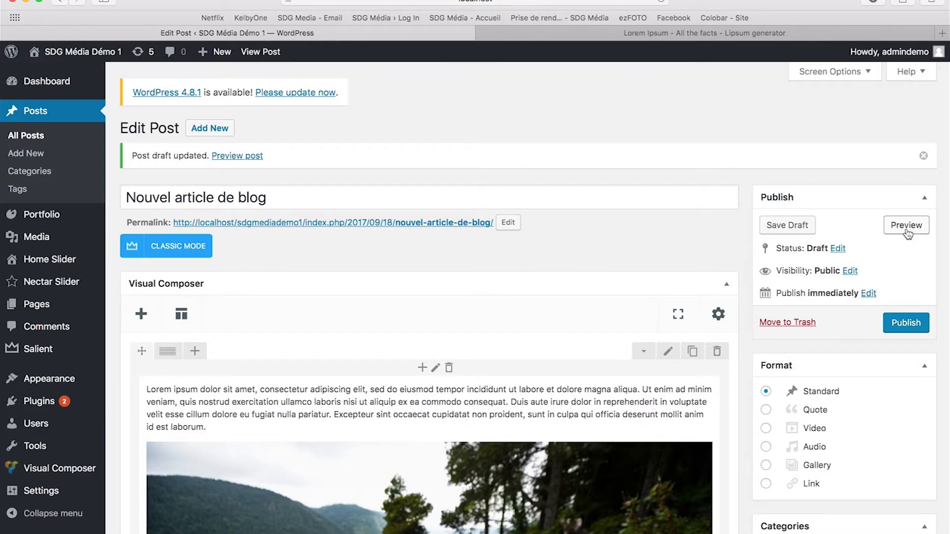
Preview the draft post and check its title, text, photo and the contact section below
left_click(906, 225)
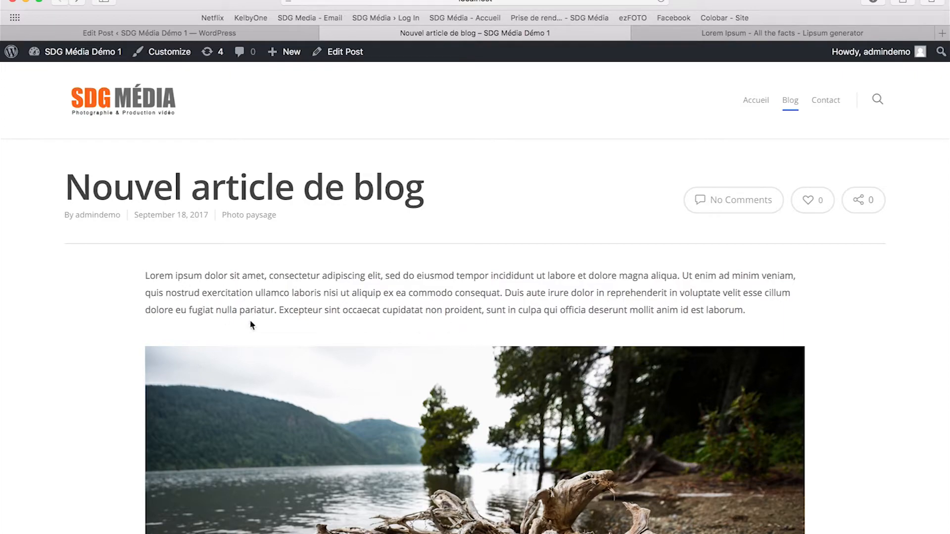
scroll(362, 346, "down", 20)
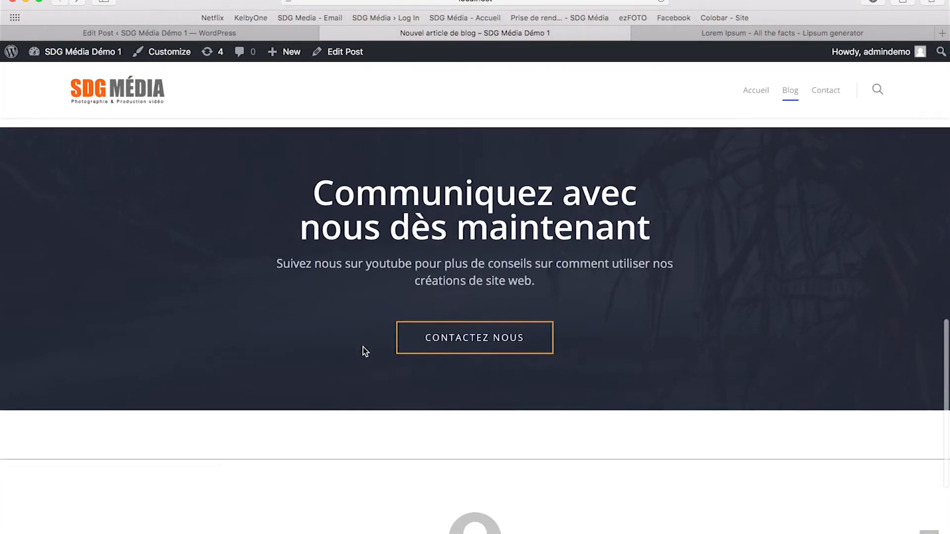
scroll(363, 346, "up", 20)
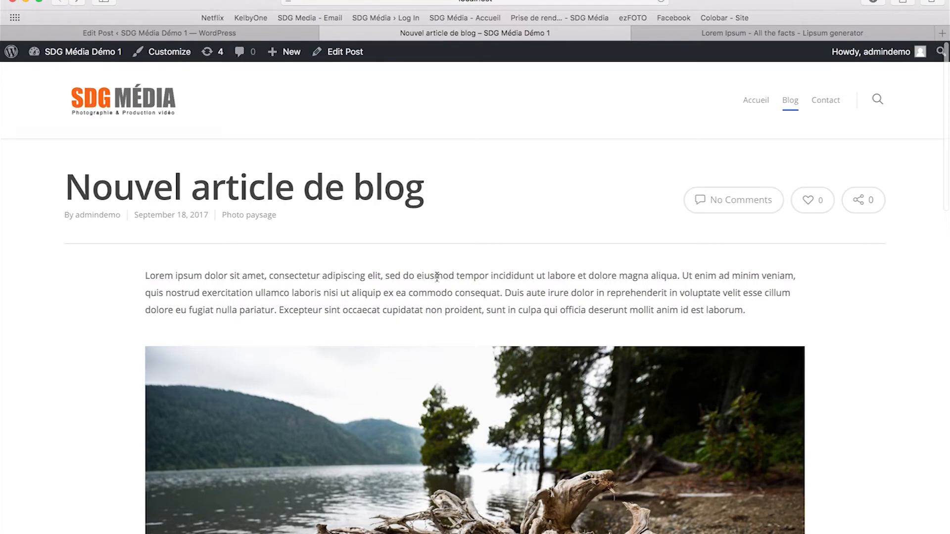
scroll(465, 375, "down", 15)
scroll(465, 375, "up", 10)
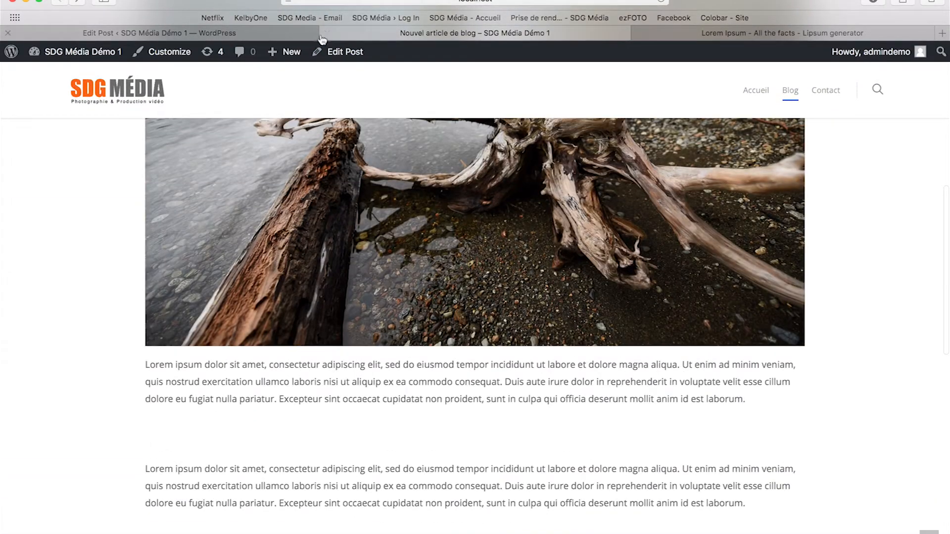
Back in the post editor, publish the post and open its public page
left_click(325, 33)
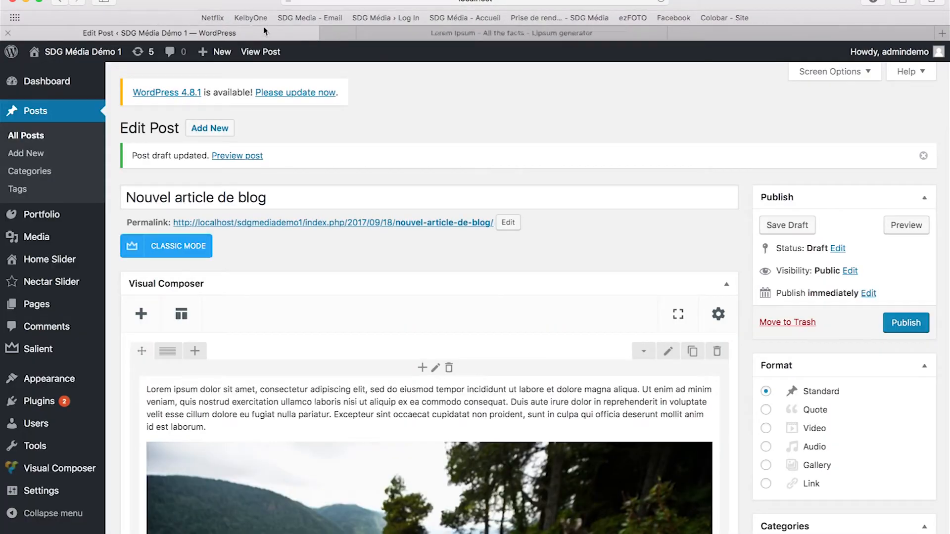
left_click(909, 322)
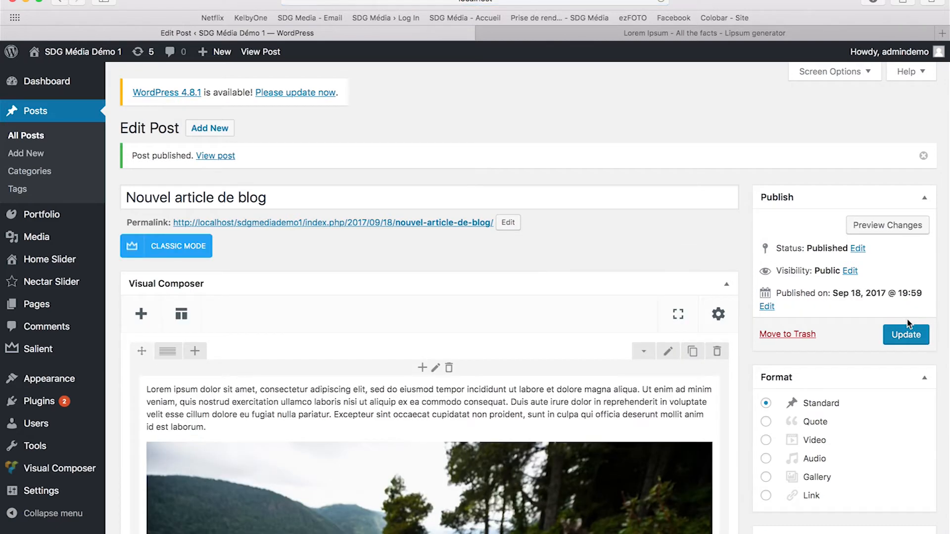
left_click(221, 156)
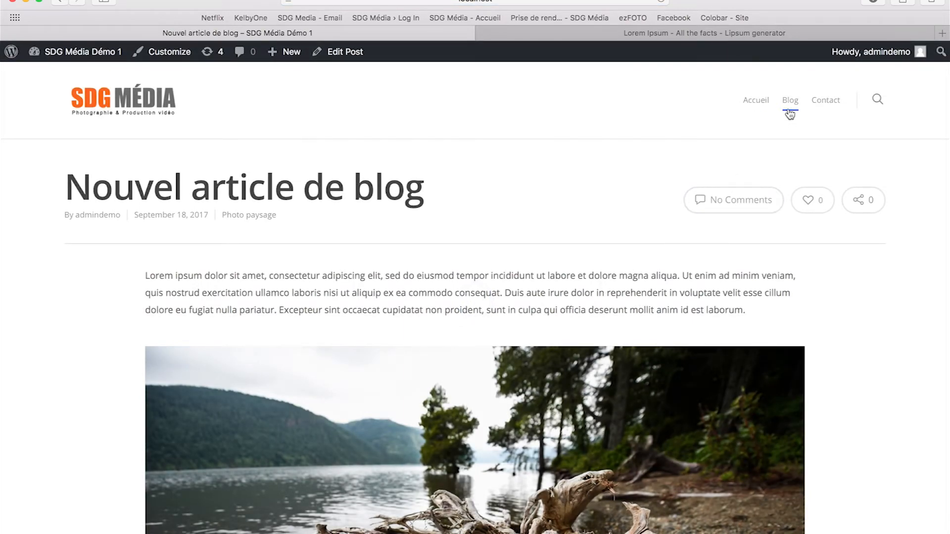
Open the published post from the site's Blog page and review its body text and contact section
left_click(790, 104)
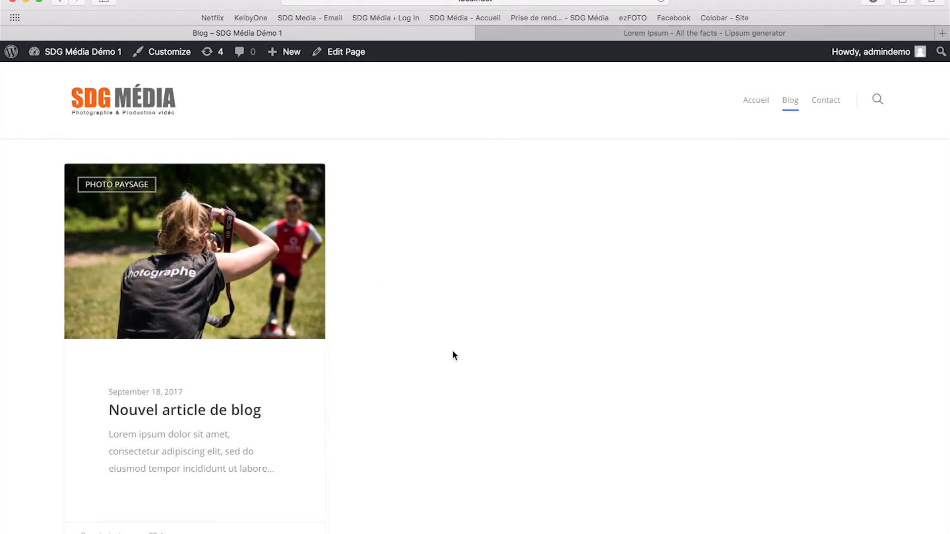
left_click(277, 333)
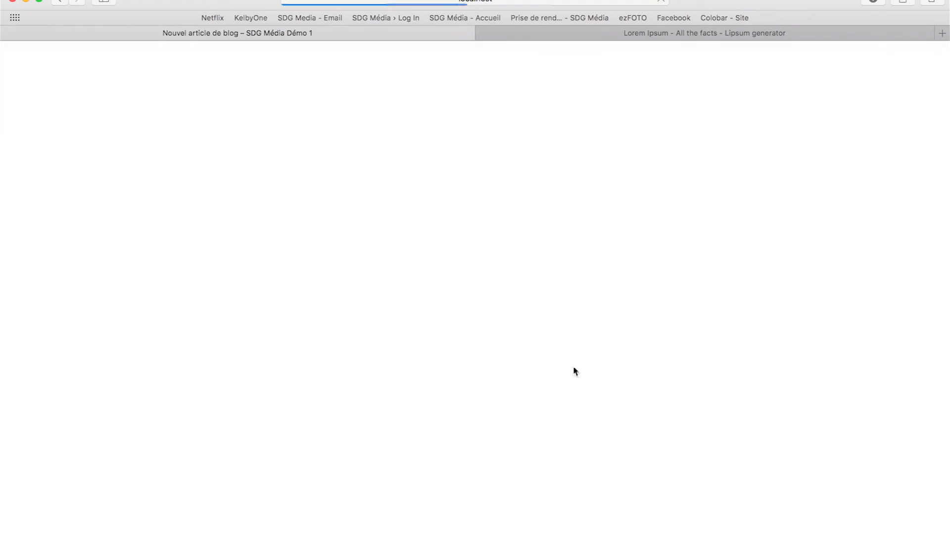
scroll(573, 366, "down", 12)
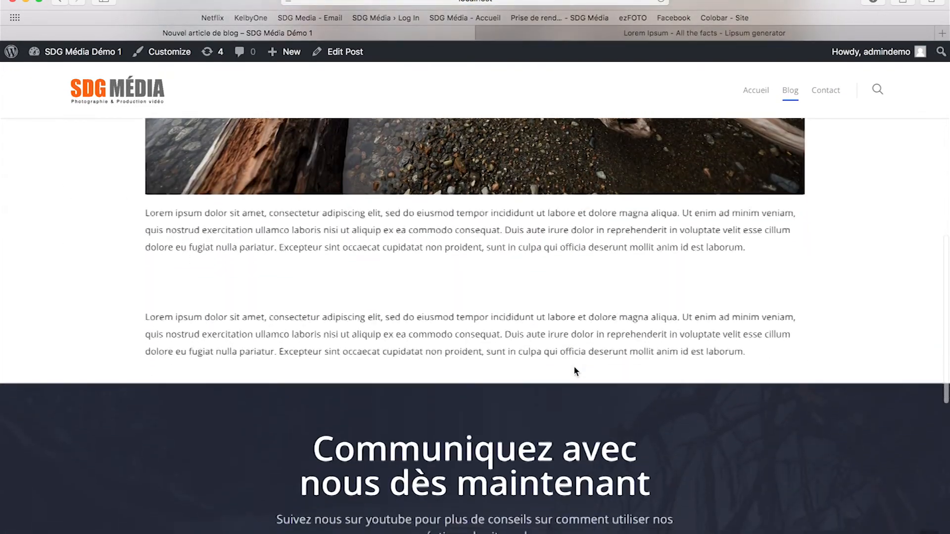
scroll(574, 370, "down", 5)
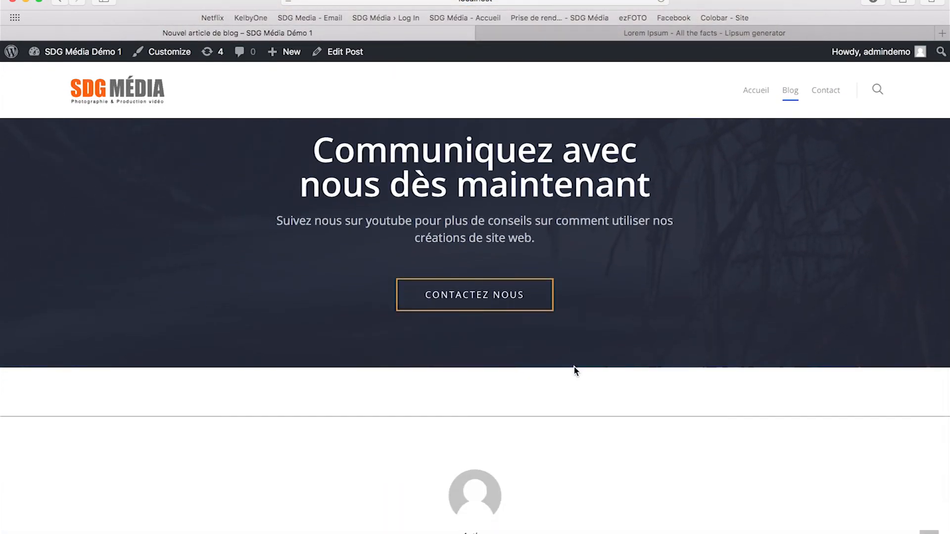
scroll(574, 371, "up", 1)
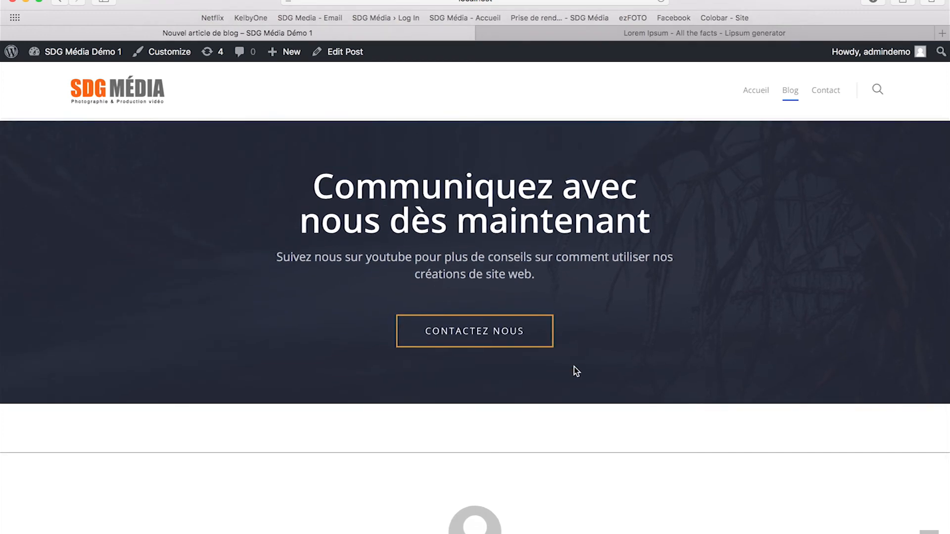